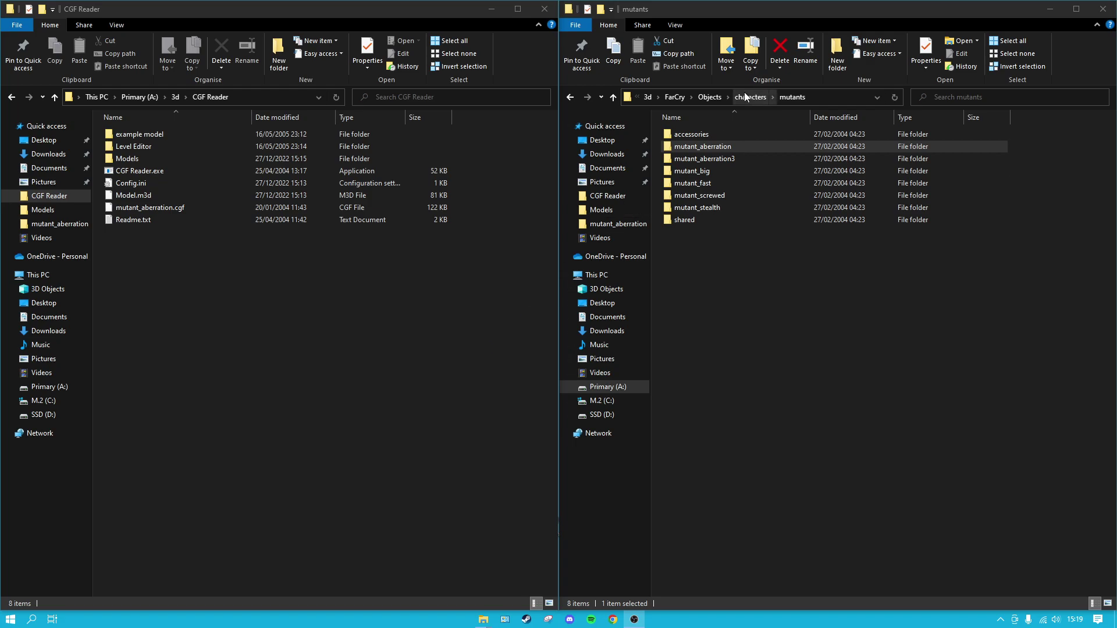
- In the right window, browse from FarCry through Objects, characters and mutants into mutant_aberration
click(676, 97)
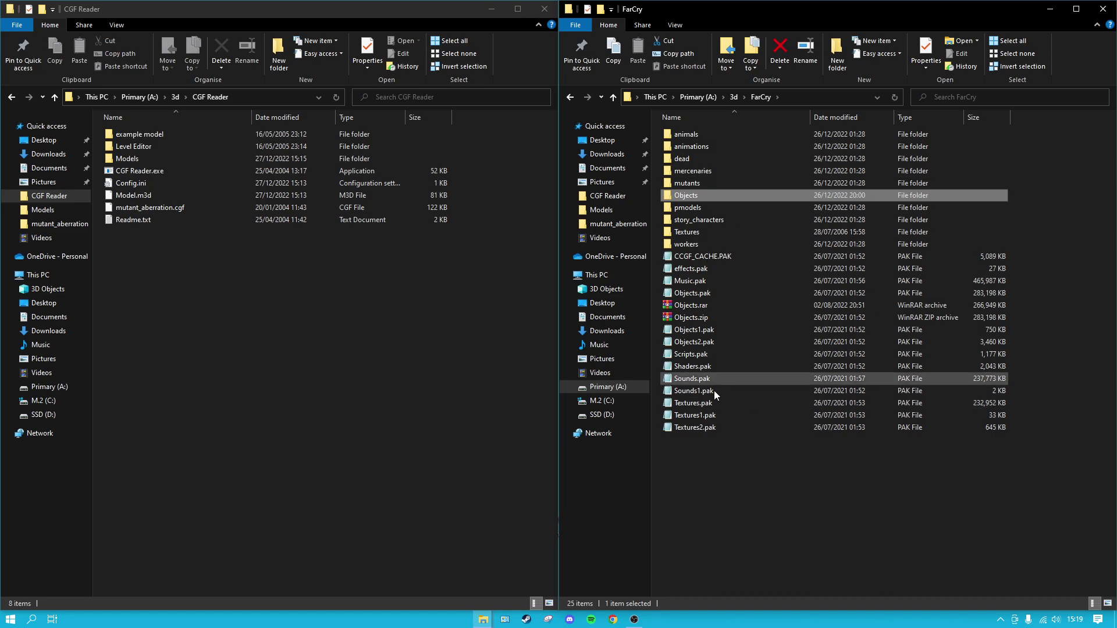
double_click(696, 195)
double_click(707, 144)
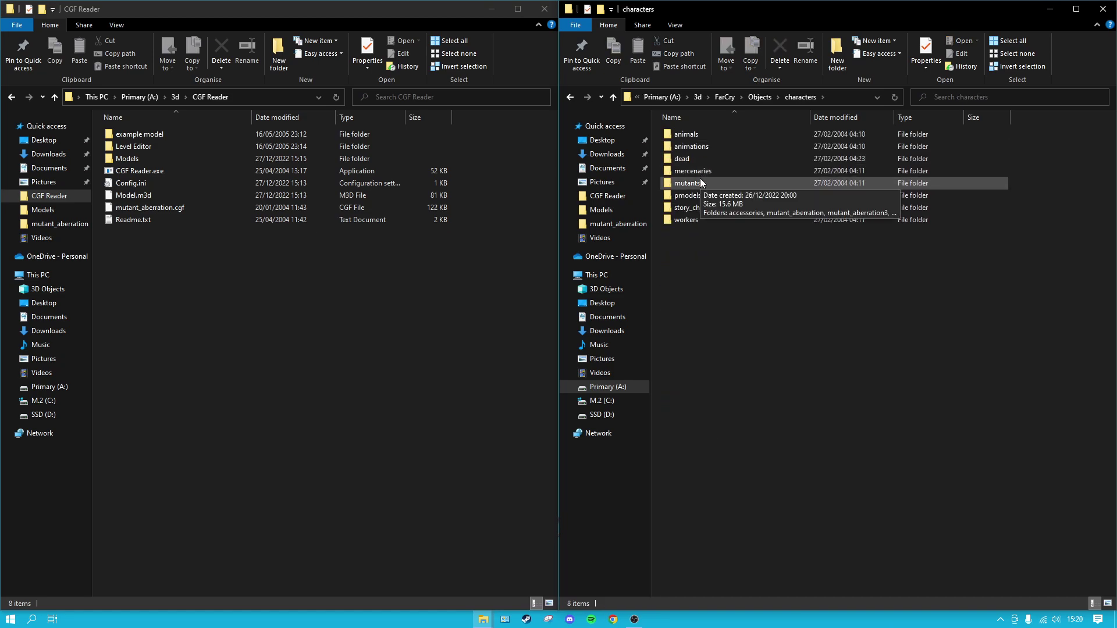
double_click(700, 183)
double_click(700, 143)
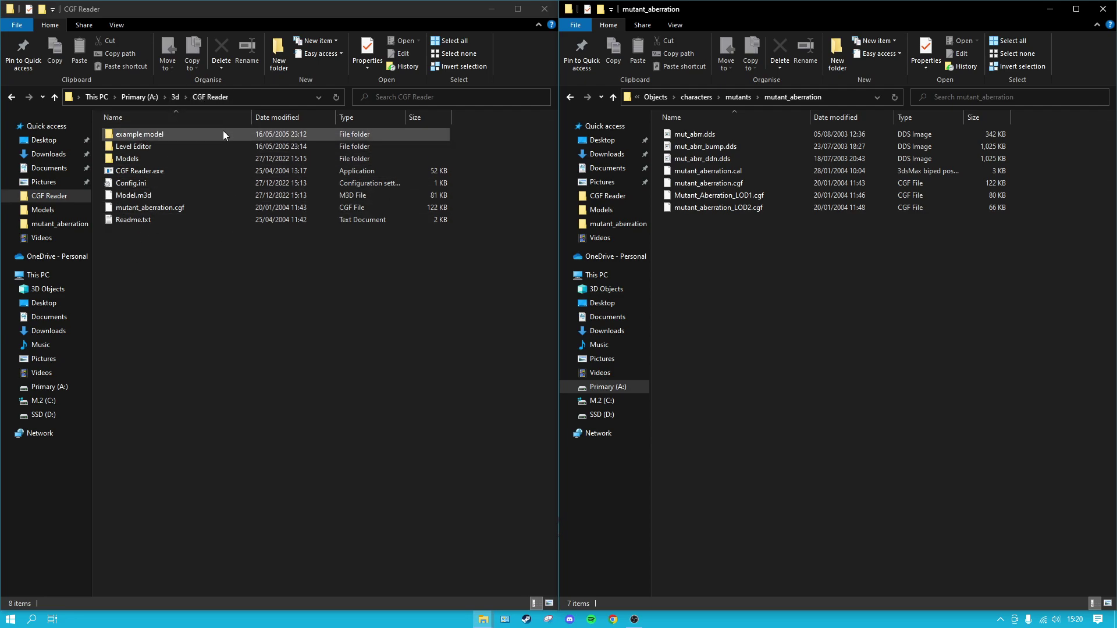
- Select CGF Reader.rar in Downloads, then return the left window to the CGF Reader folder
click(50, 154)
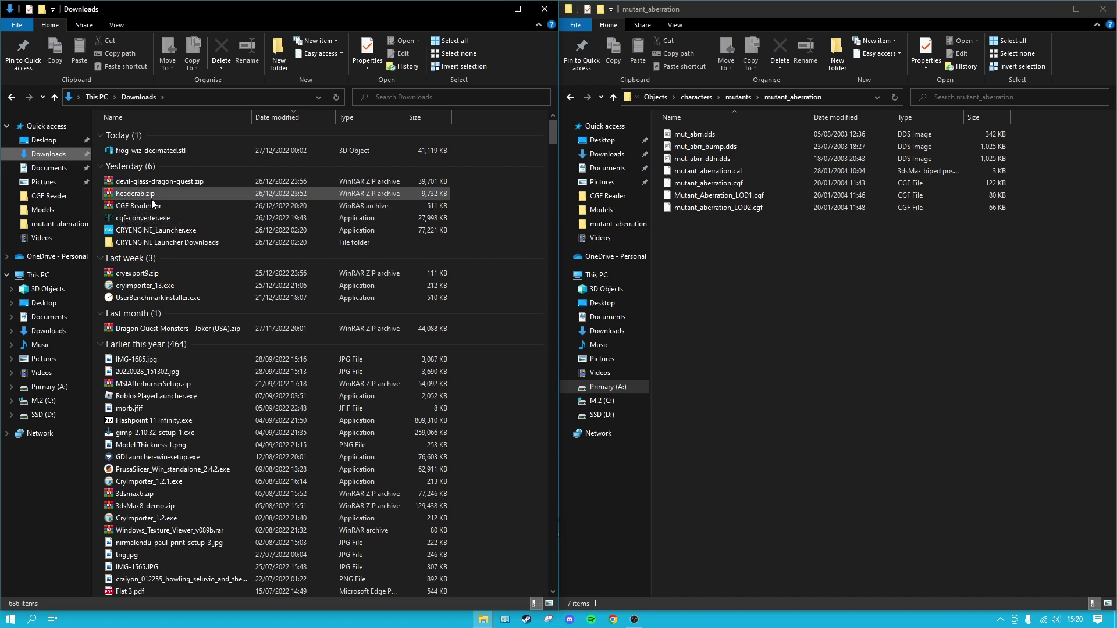
click(170, 208)
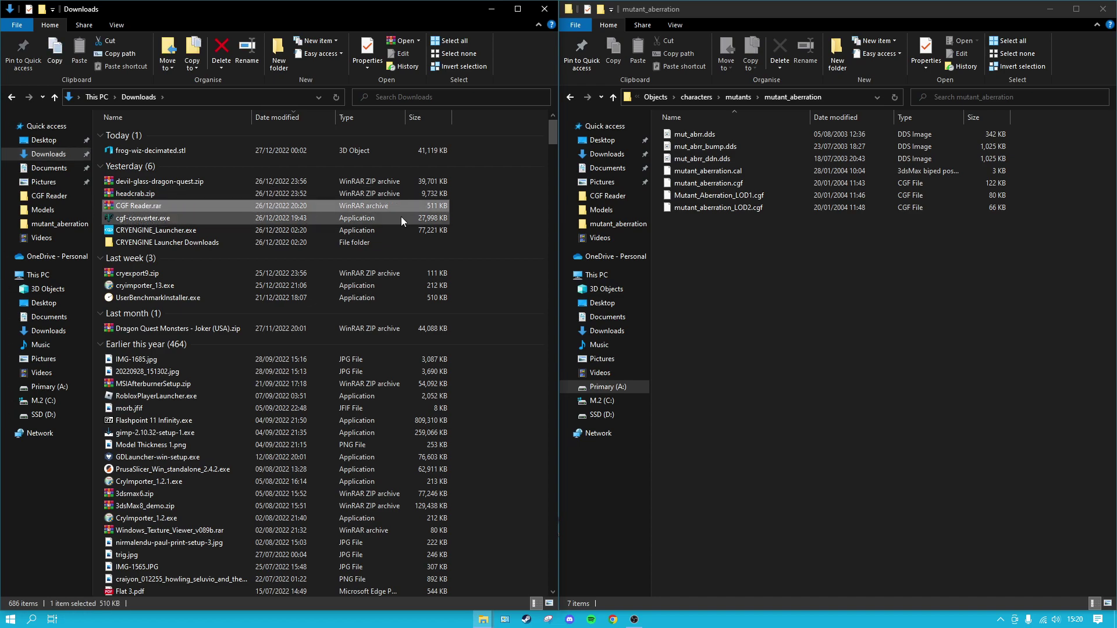
click(54, 198)
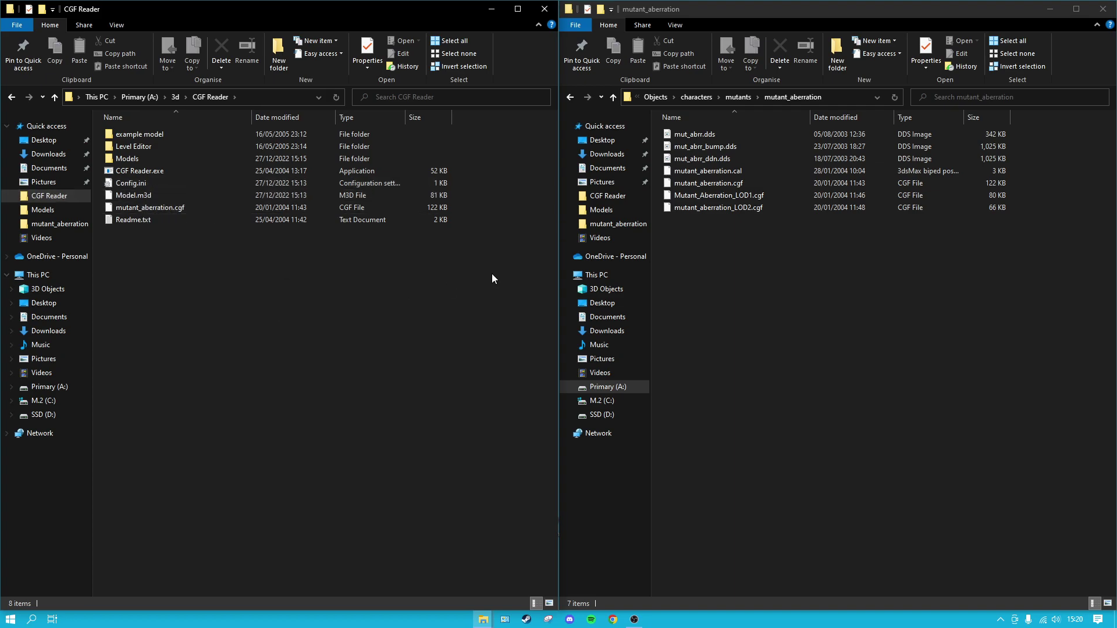
- Go up through Objects to the FarCry folder with its PAK archives
click(655, 97)
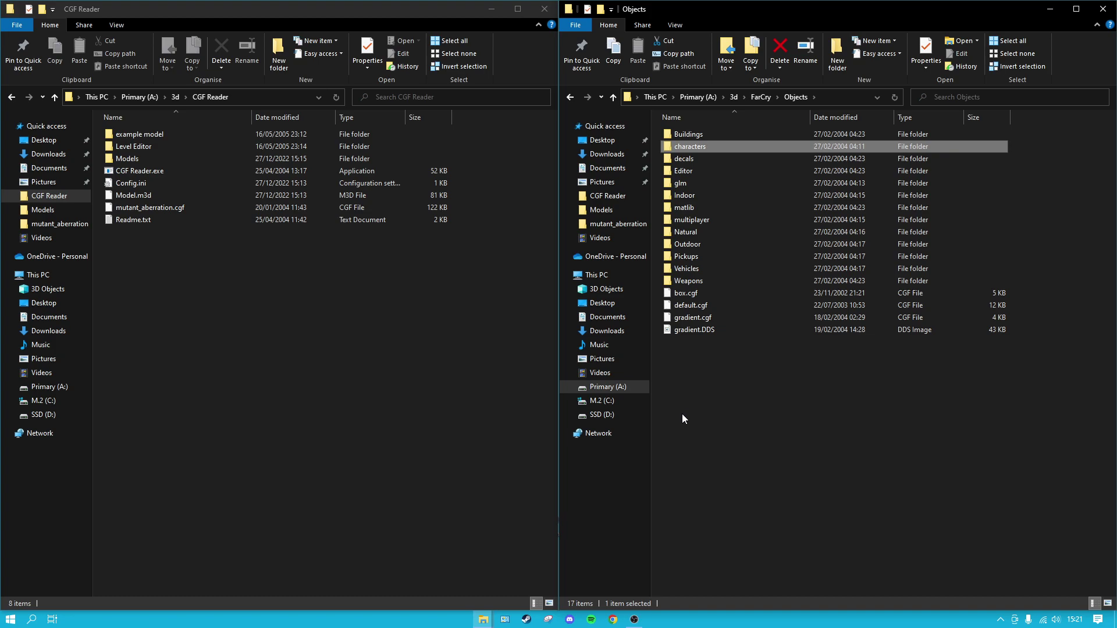
click(766, 103)
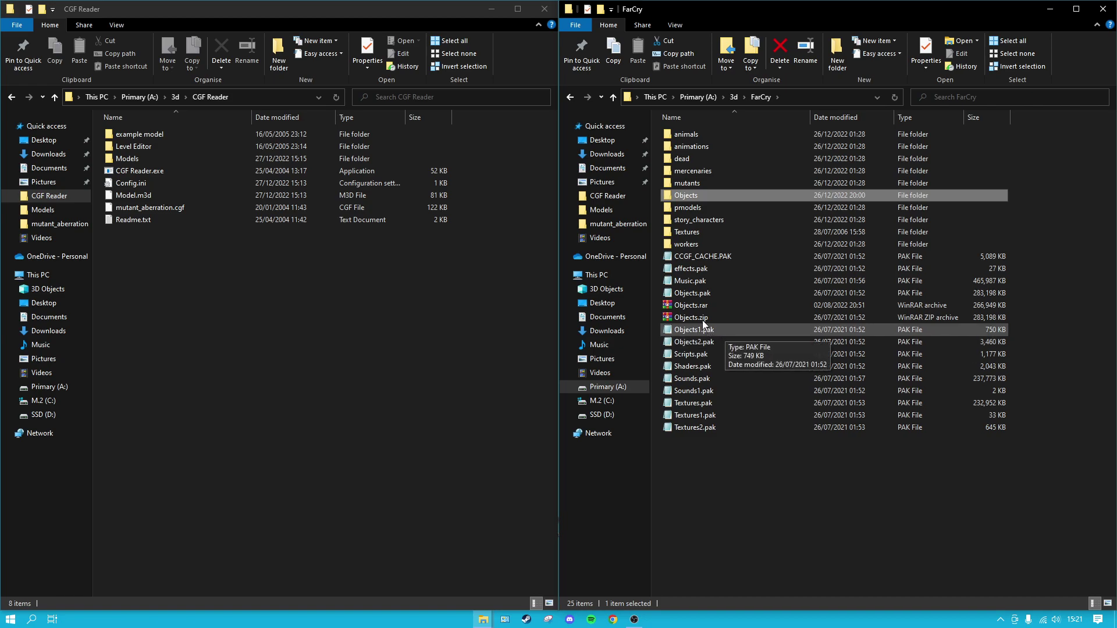
- Check the 7-Zip extraction options for Objects.pak, then dismiss the menu
right_click(711, 295)
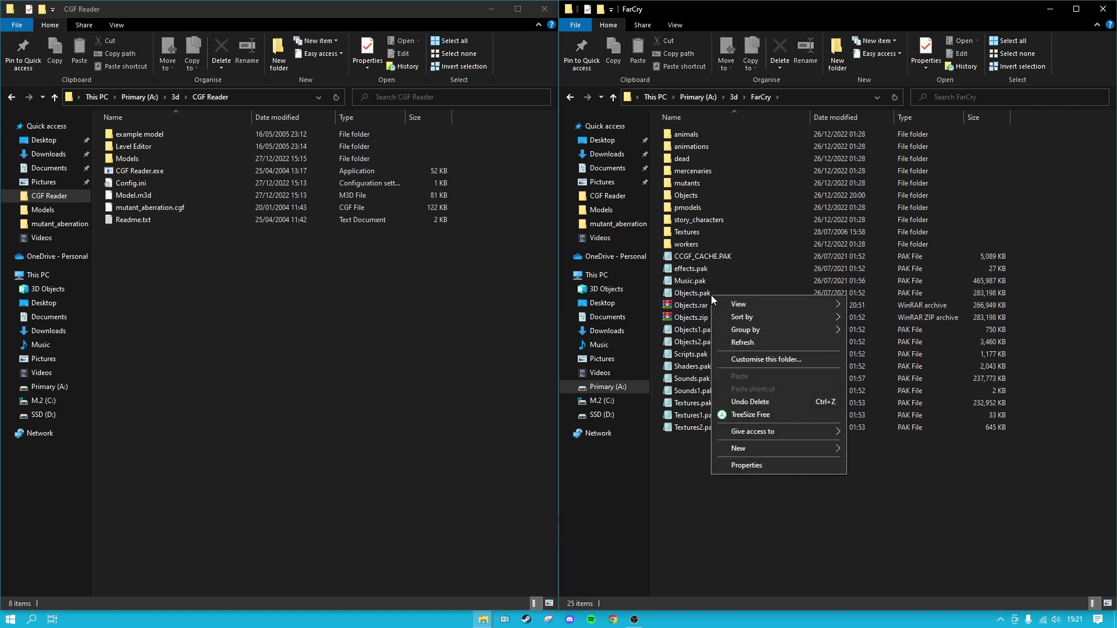
click(713, 294)
right_click(717, 294)
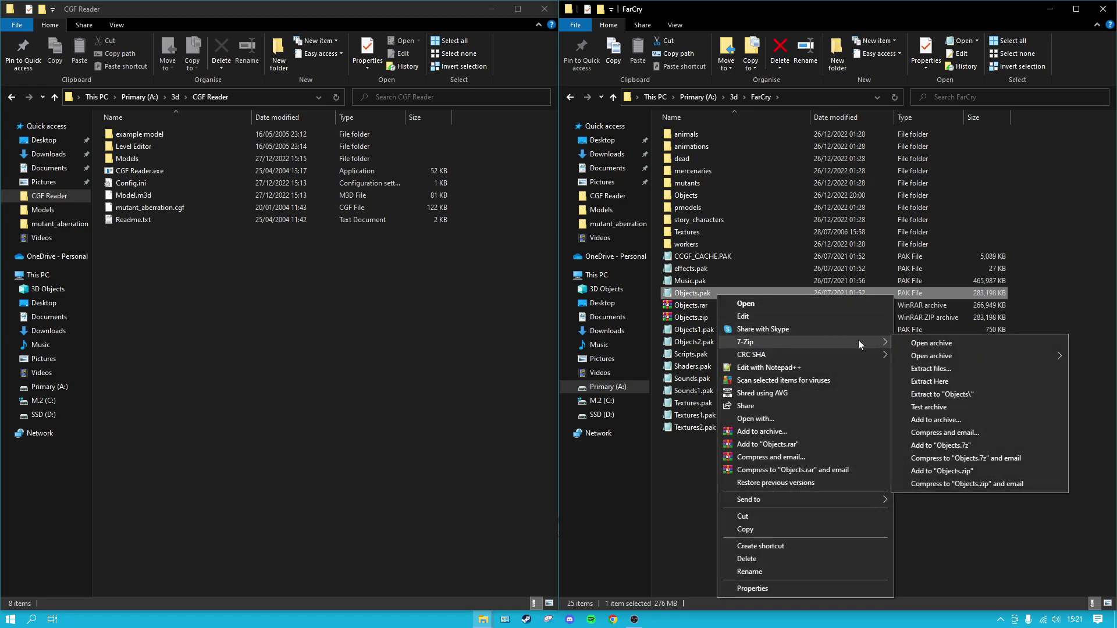
click(662, 500)
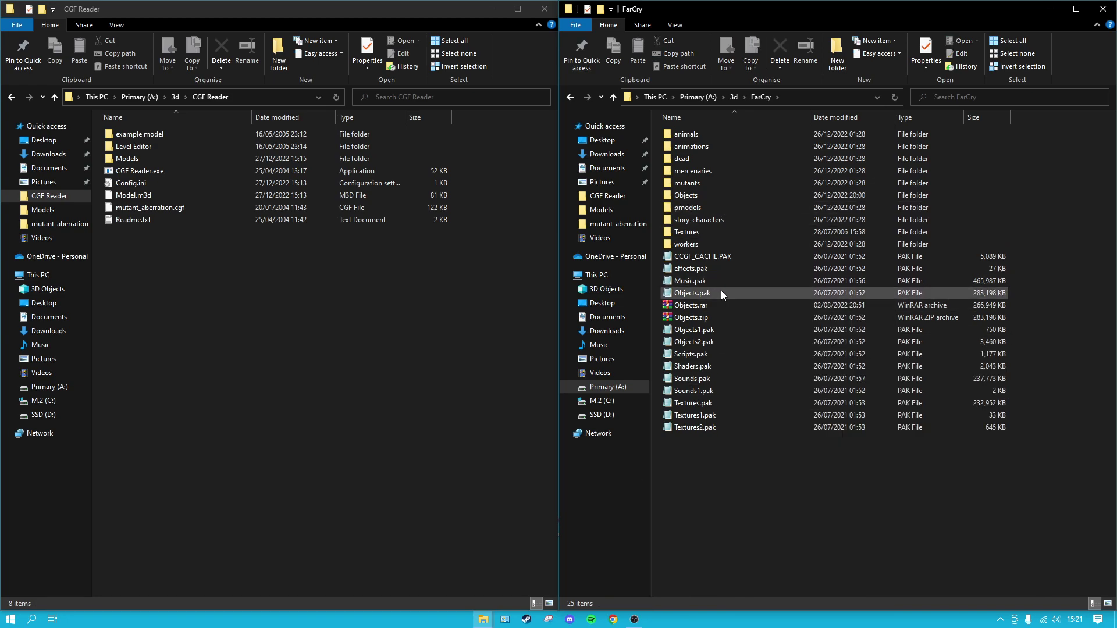
- Browse through Objects, characters and mutants back into mutant_aberration
double_click(707, 195)
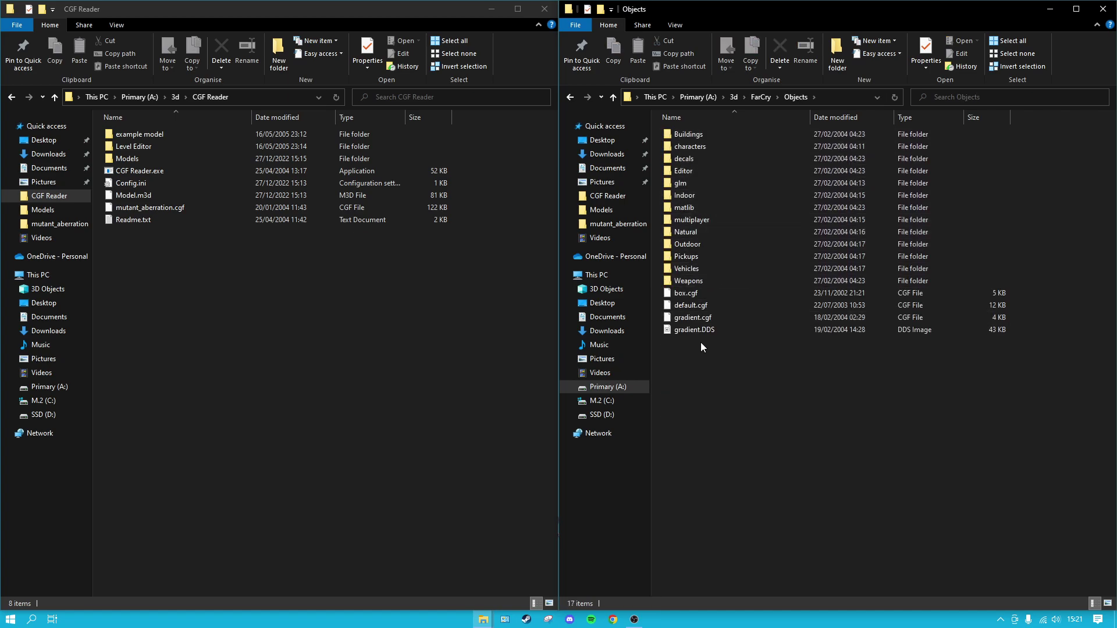
double_click(692, 149)
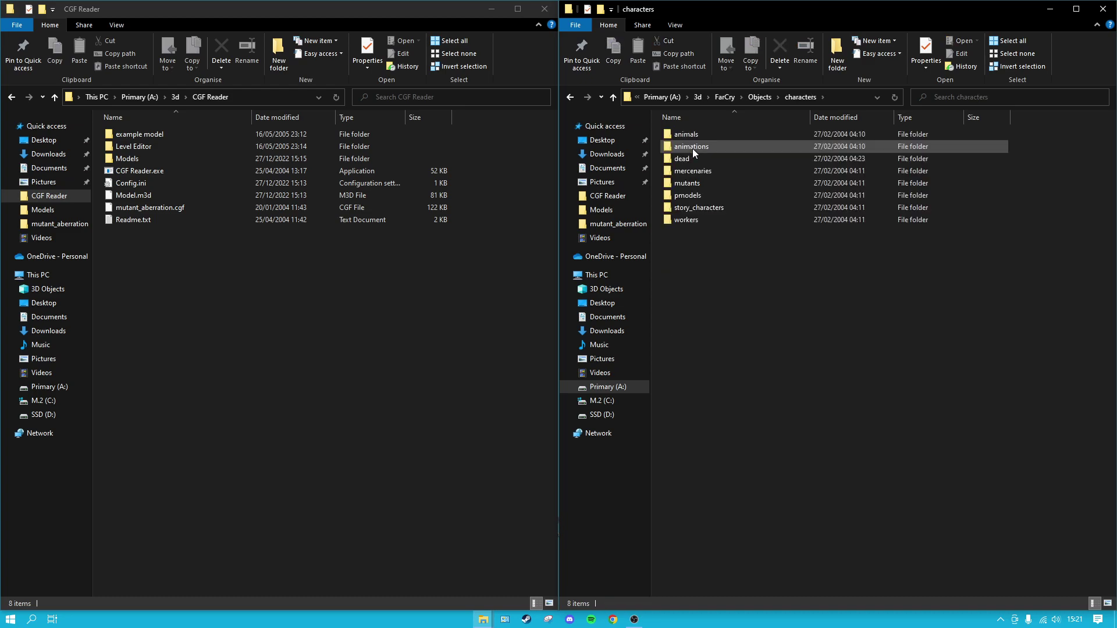
double_click(695, 183)
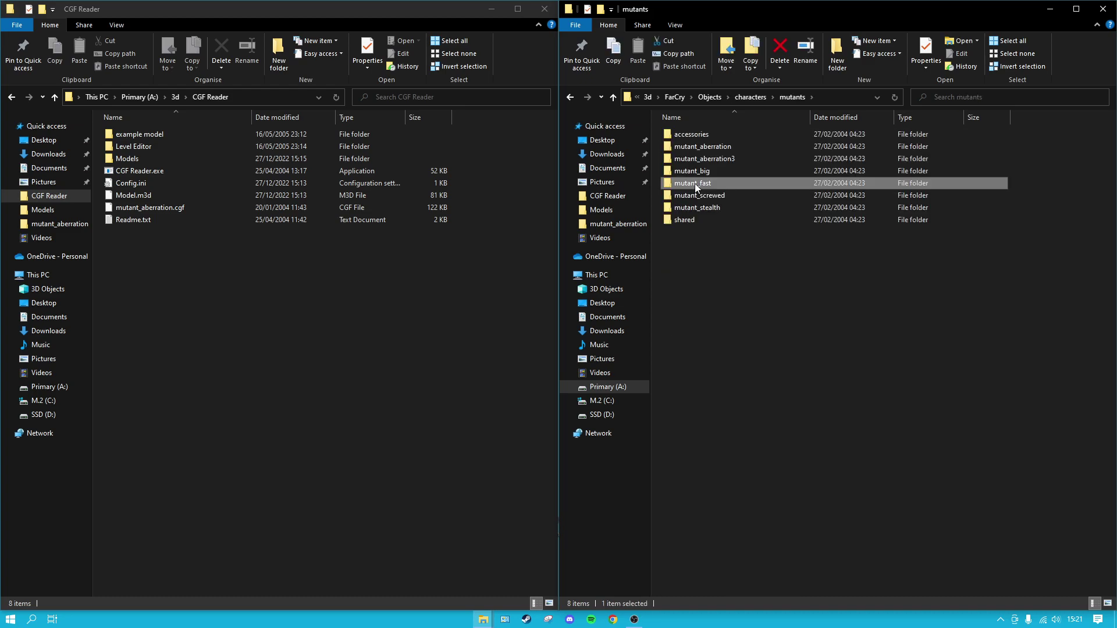
double_click(714, 146)
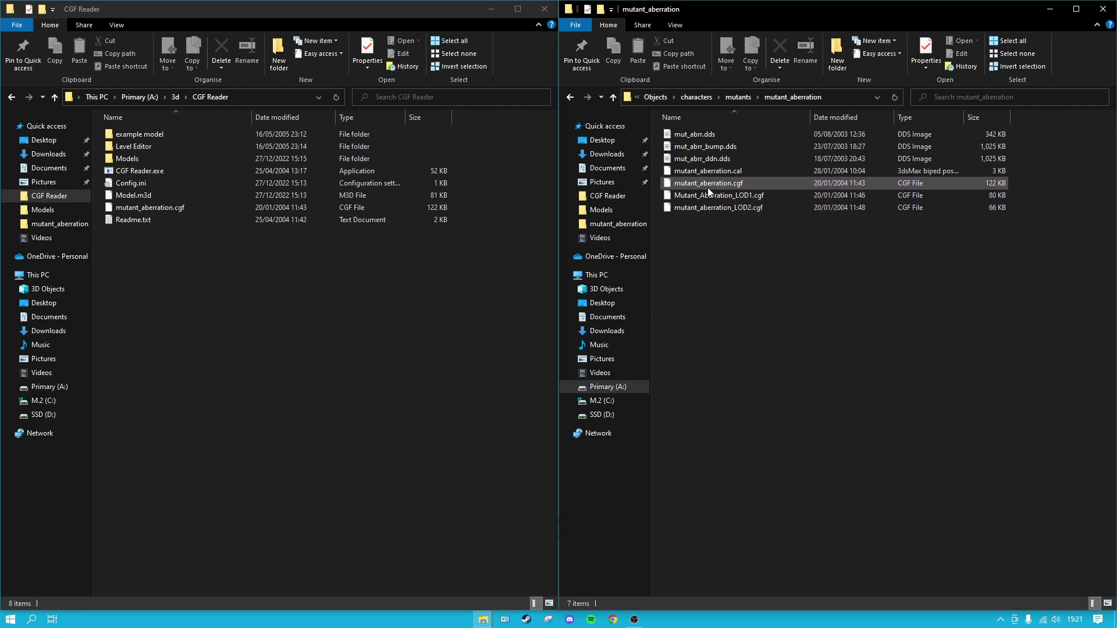
- Copy mutant_aberration.cgf into CGF Reader, replacing the existing file there
right_click(751, 185)
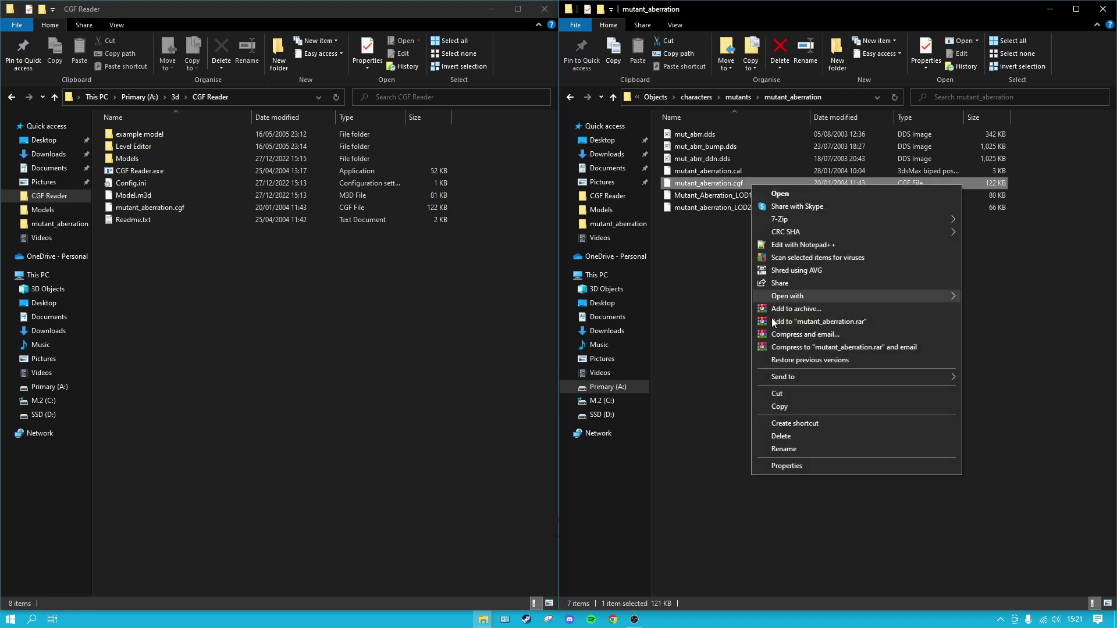
click(776, 407)
right_click(100, 268)
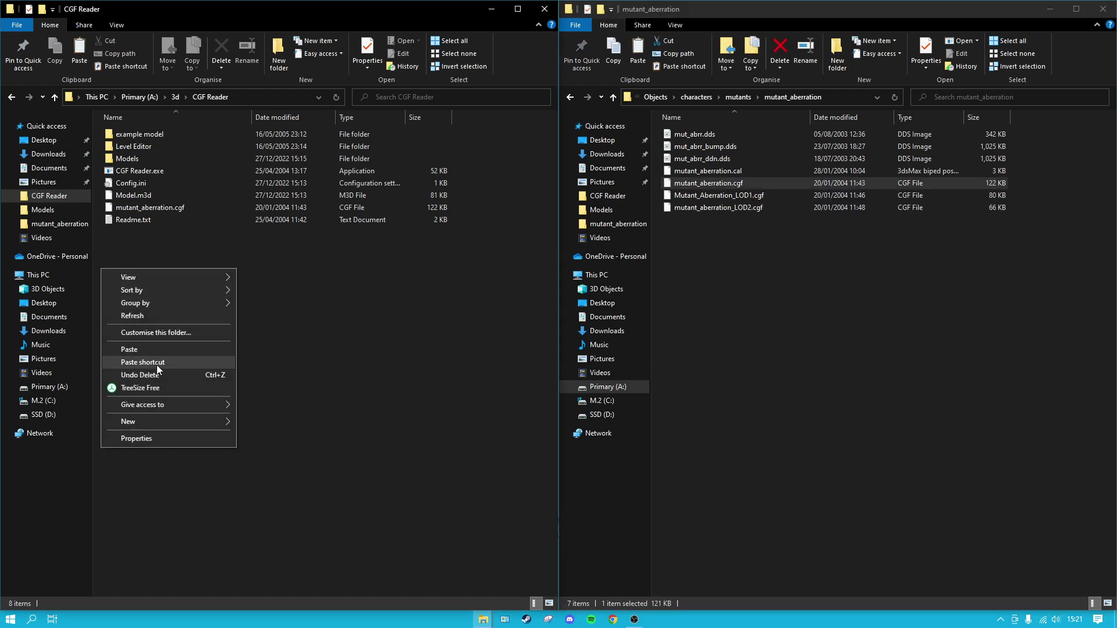
click(129, 350)
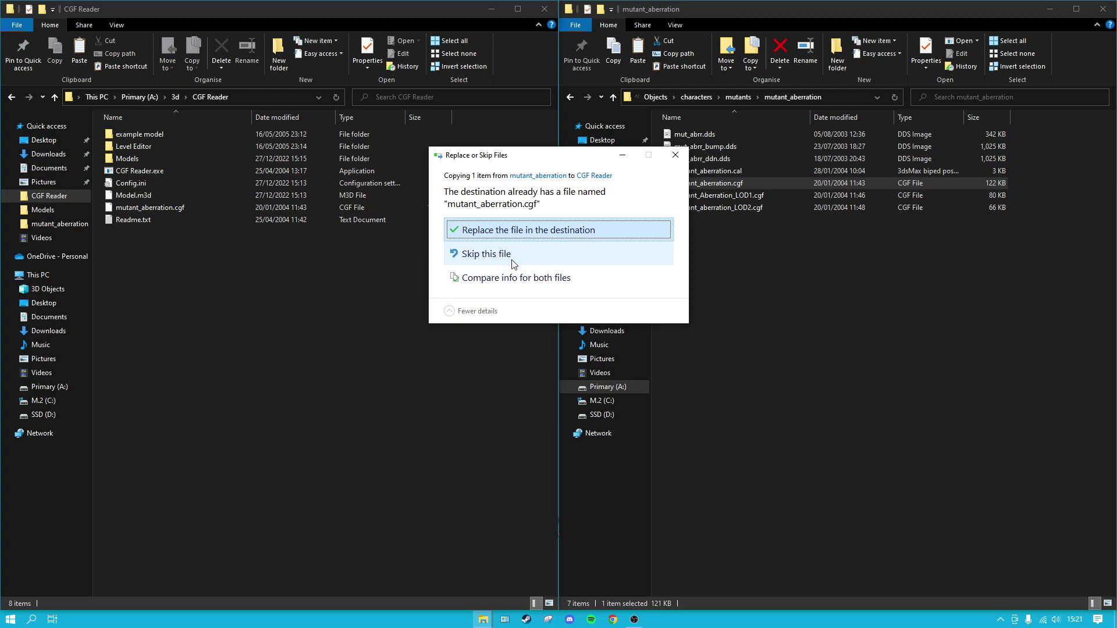
click(512, 229)
- Start renaming the copied mutant_aberration.cgf in the CGF Reader folder
click(201, 269)
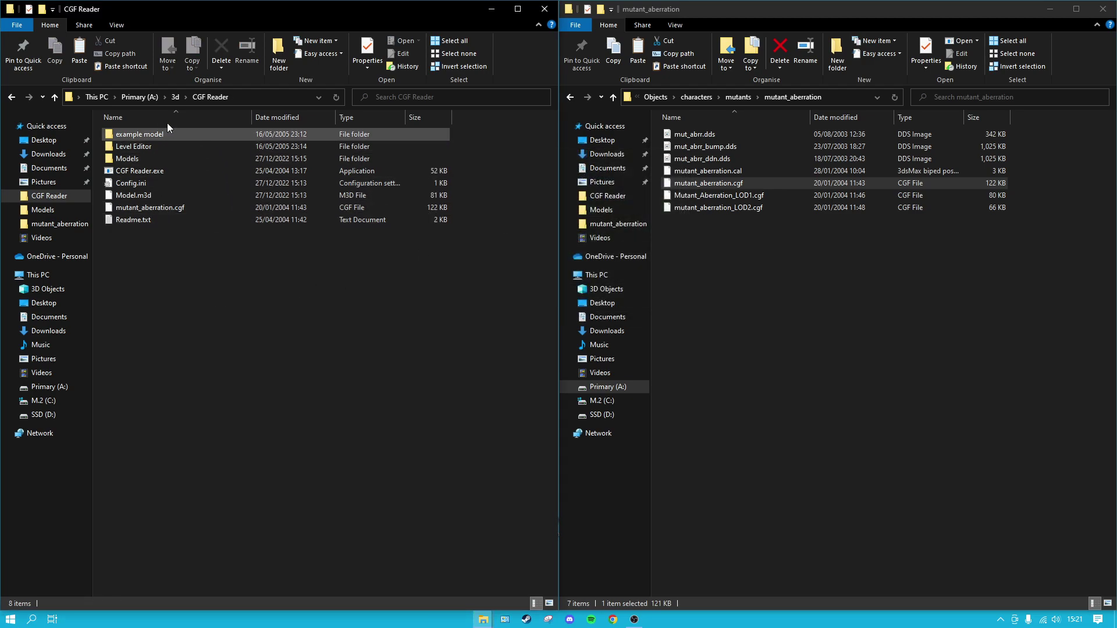
right_click(154, 207)
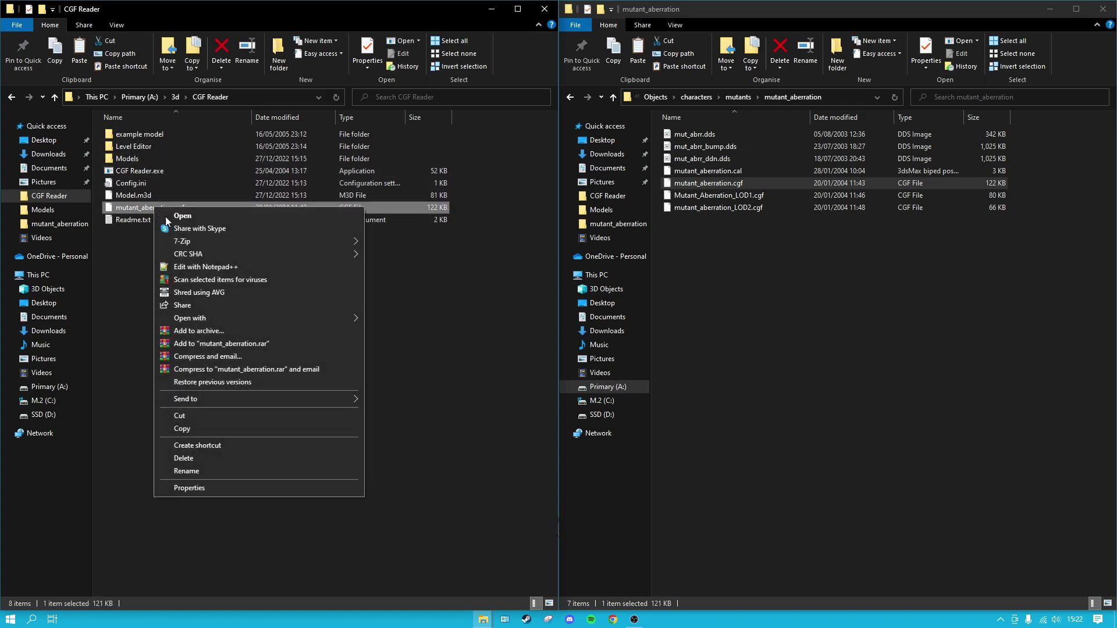
click(186, 471)
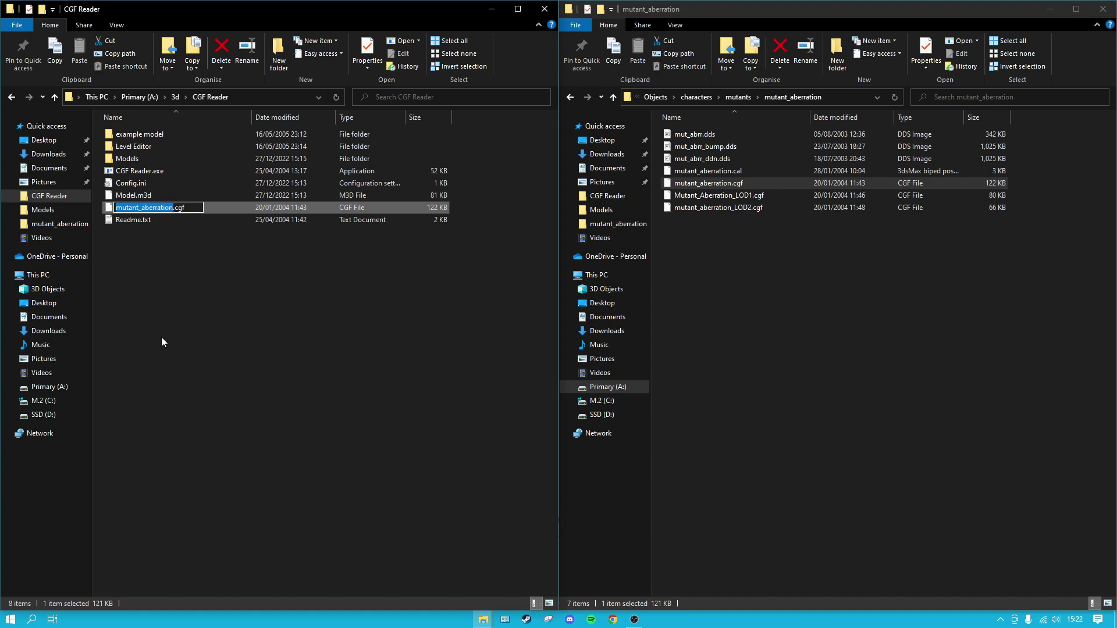
- Replace the model name after Open= in Config.ini with mutant_aberration, then save and close Notepad
double_click(131, 183)
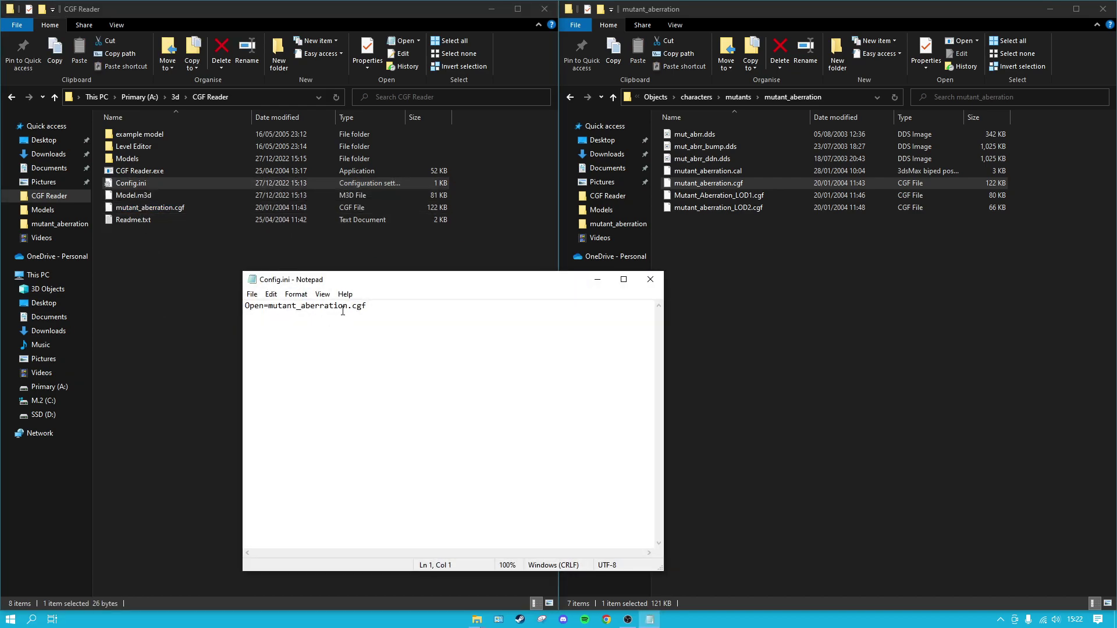
drag(348, 306, 274, 305)
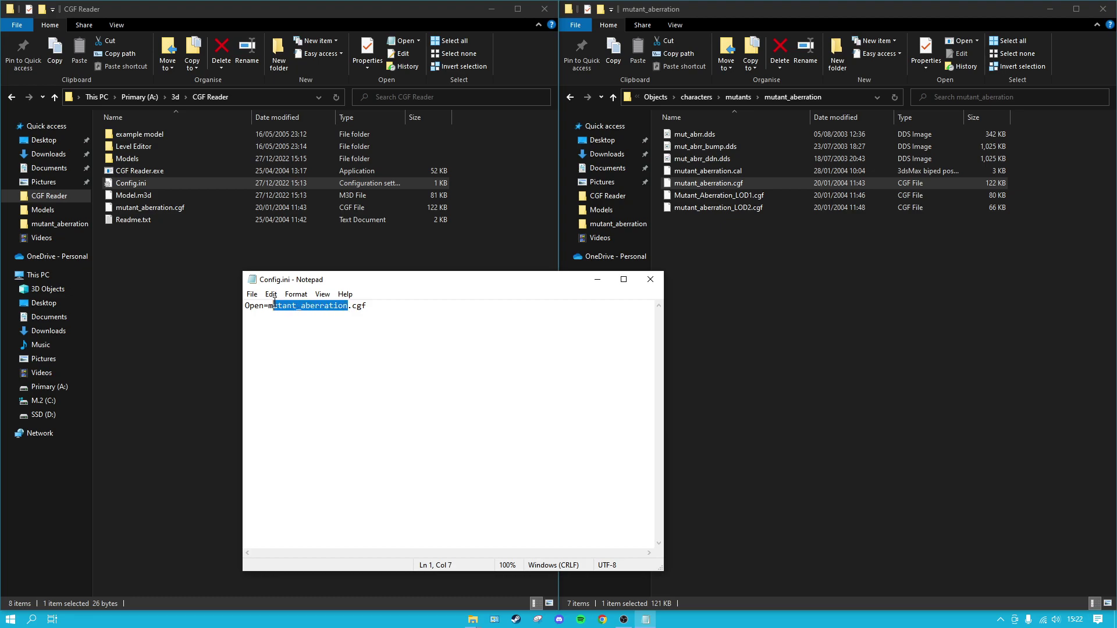
key(BackSpace)
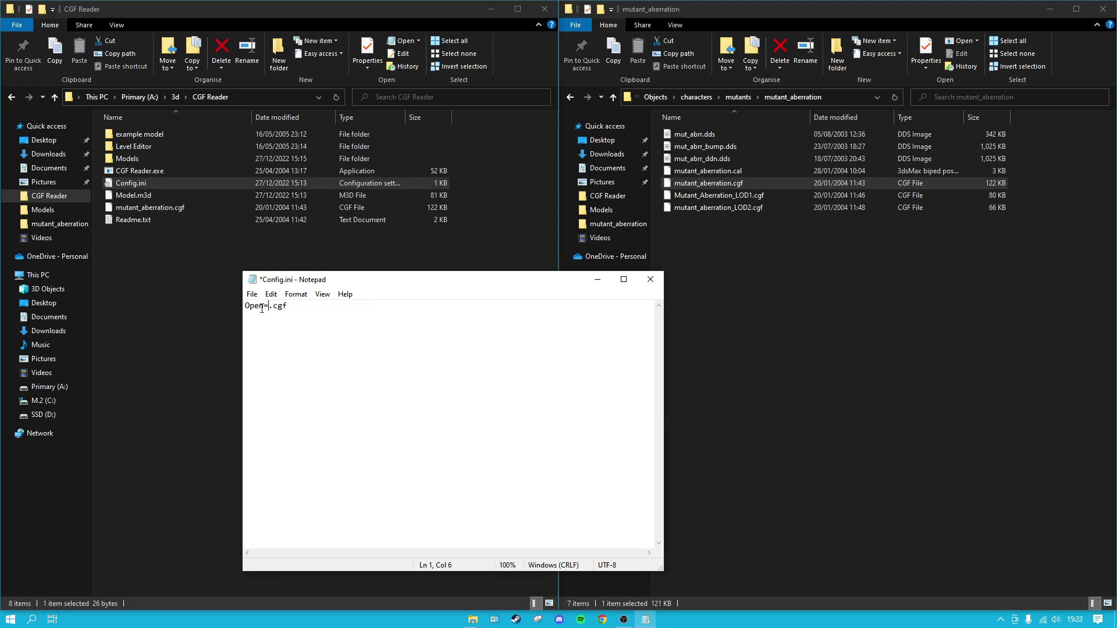
key(ctrl+v)
click(252, 294)
click(272, 346)
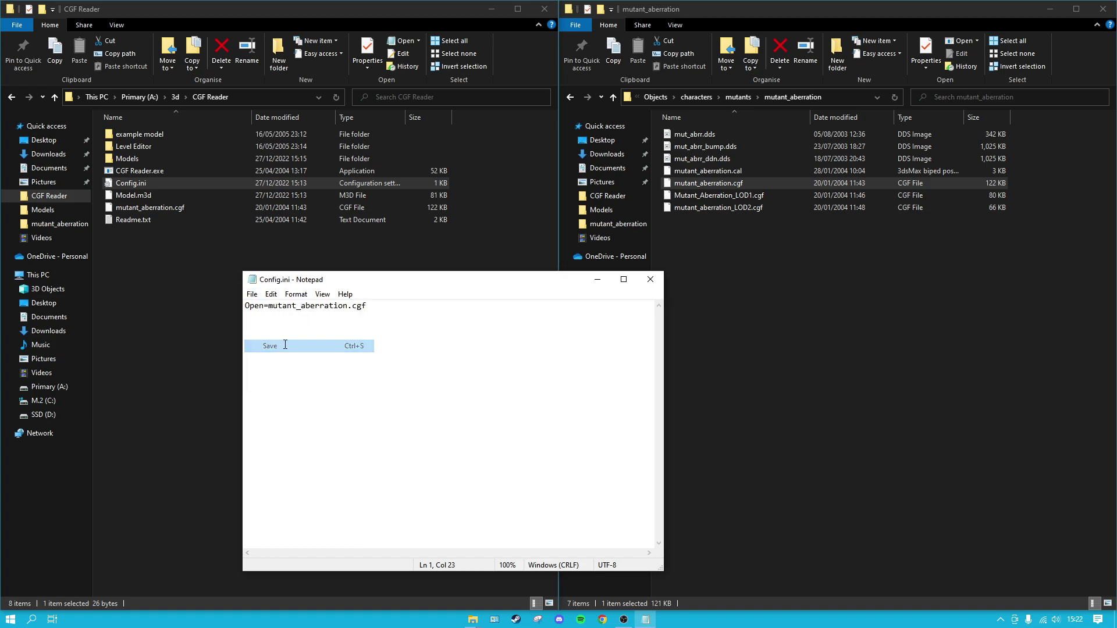
click(650, 279)
- Run CGF Reader.exe to convert the mutant_aberration model into Model.wrl
double_click(133, 170)
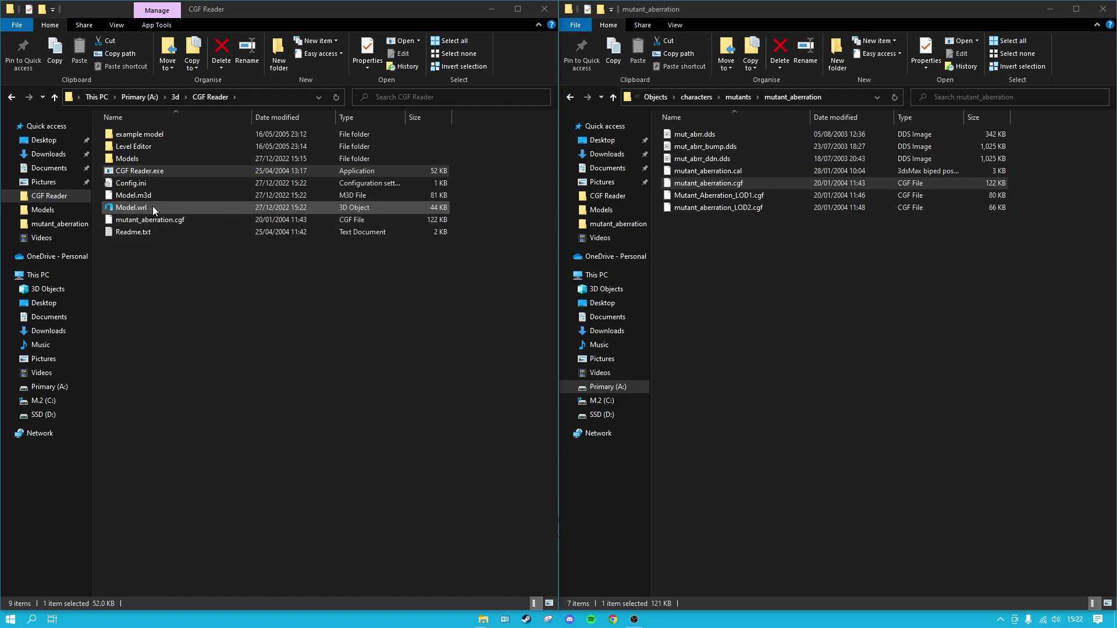
- Open Model.wrl in 3D Builder and orbit the mutant to view its side, back and front
double_click(152, 207)
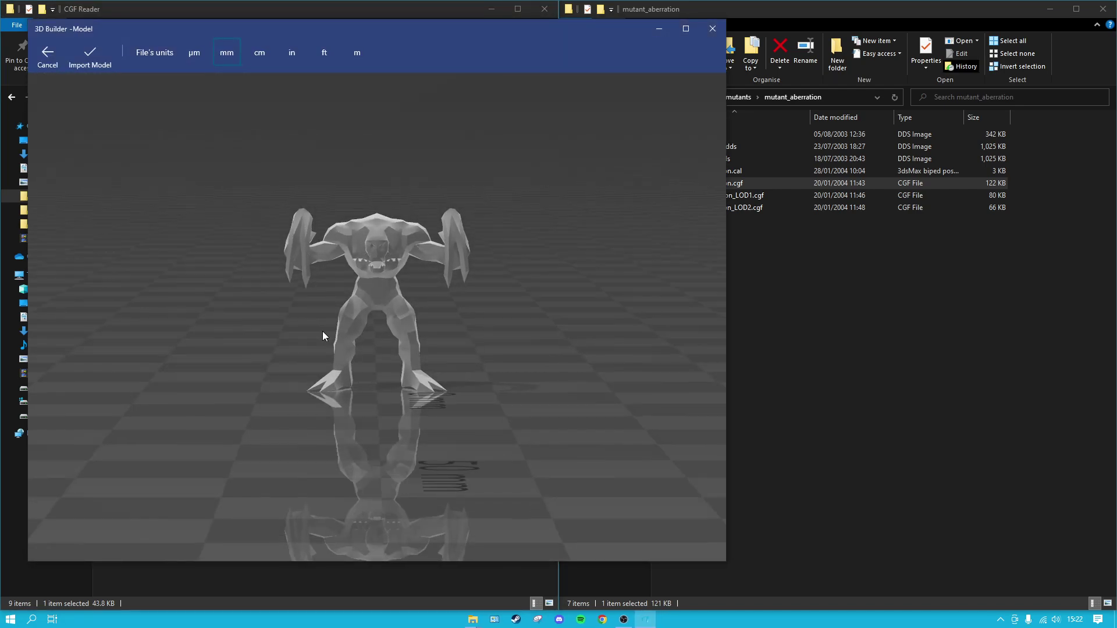
drag(323, 336, 387, 339)
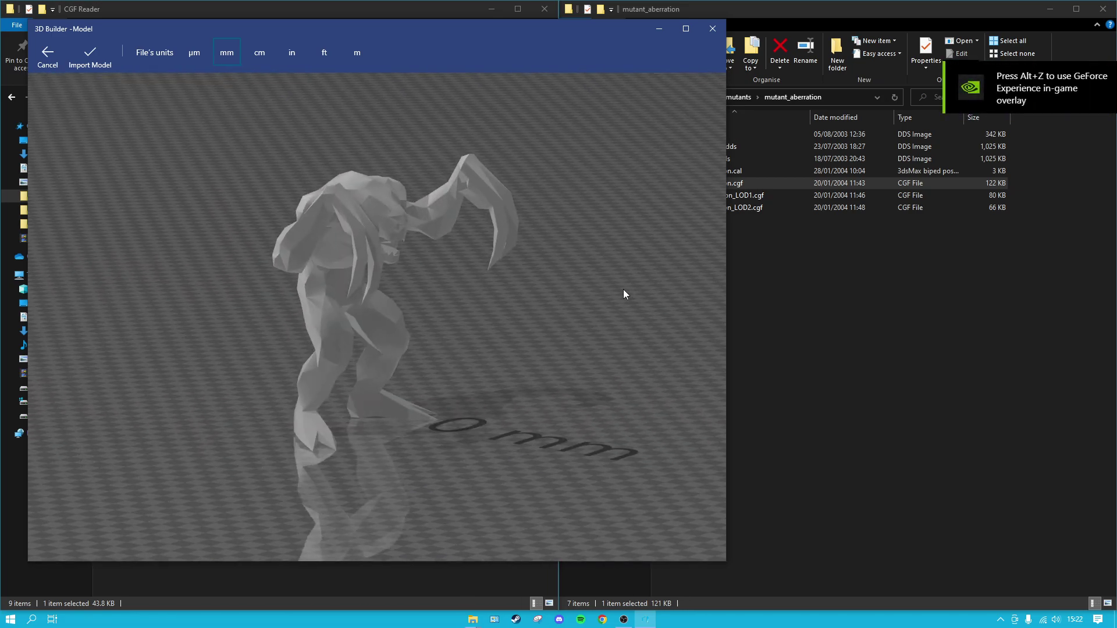
drag(356, 306, 304, 241)
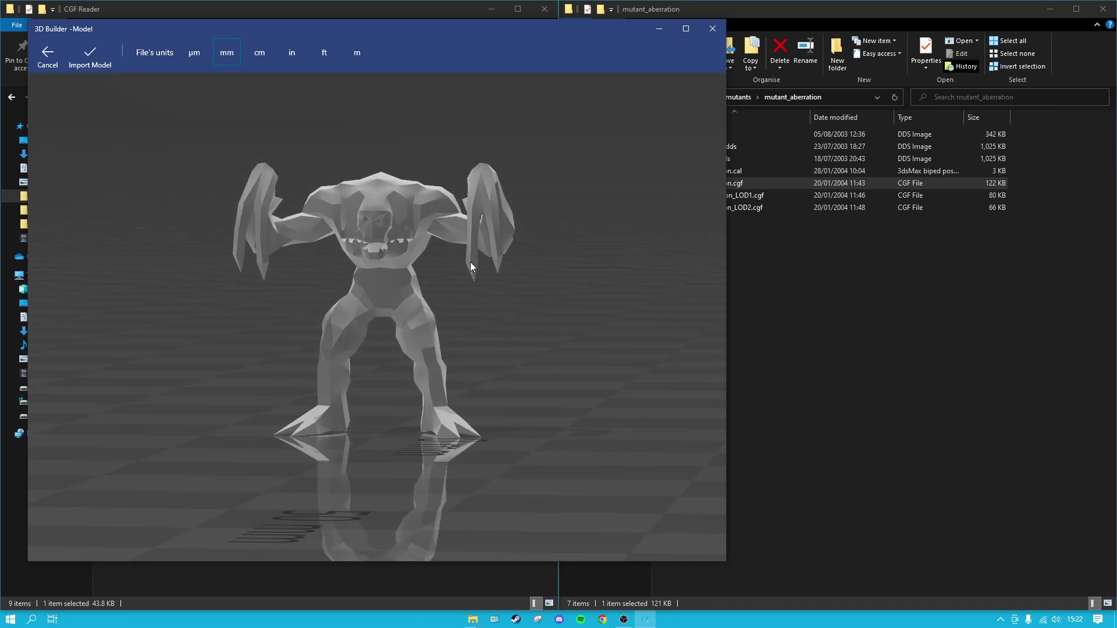
- Close 3D Builder and rename Model.wrl to mutant_aberration.wrl
click(712, 29)
right_click(147, 207)
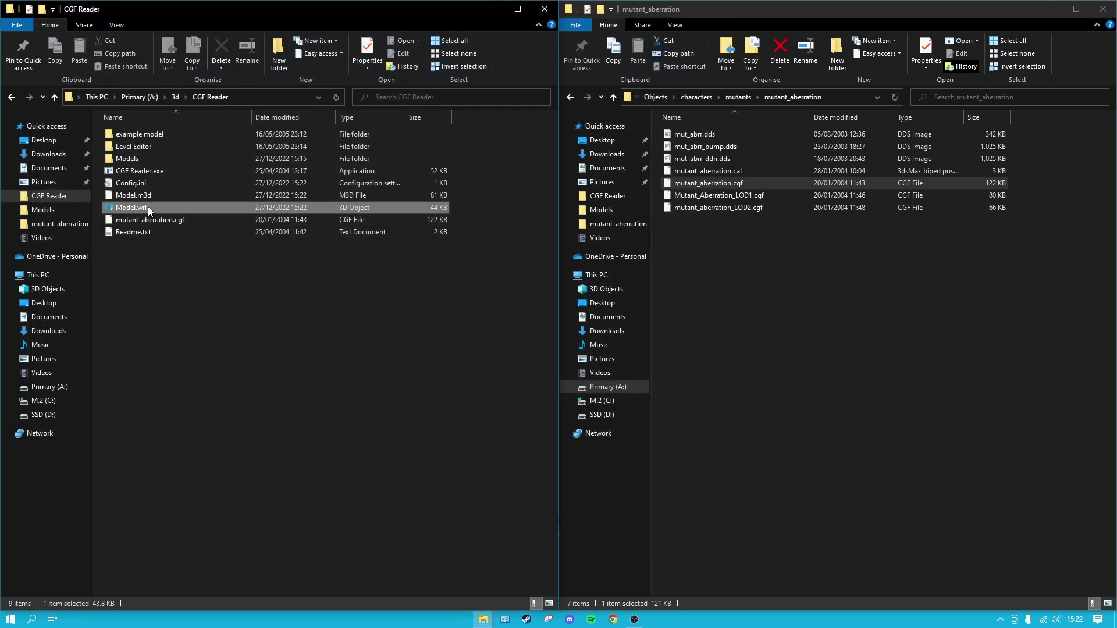
click(188, 485)
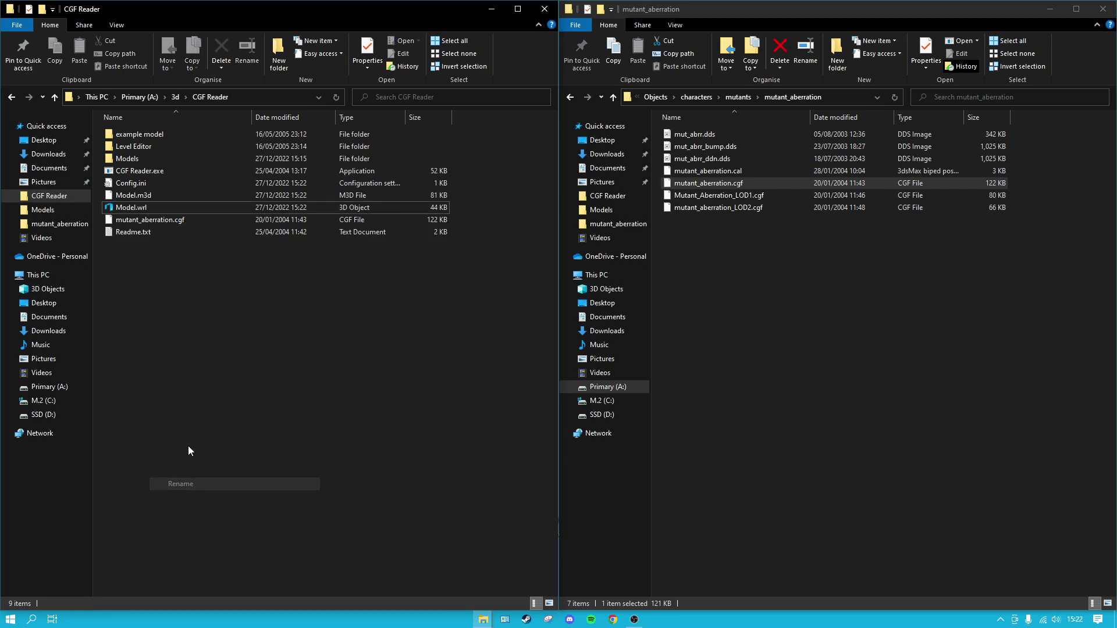
right_click(129, 206)
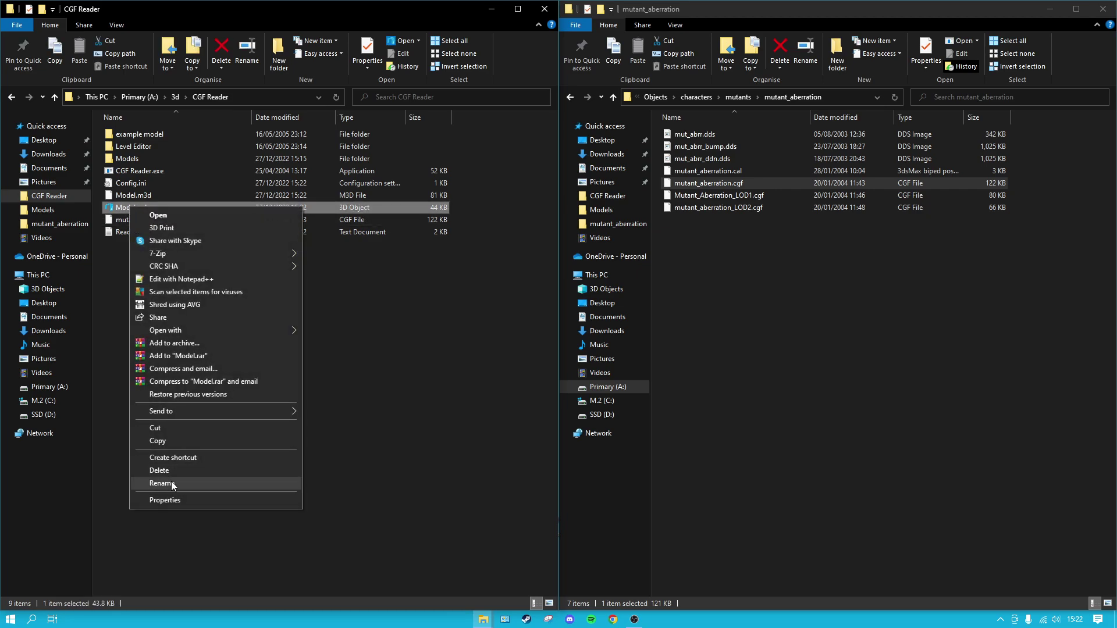
click(171, 482)
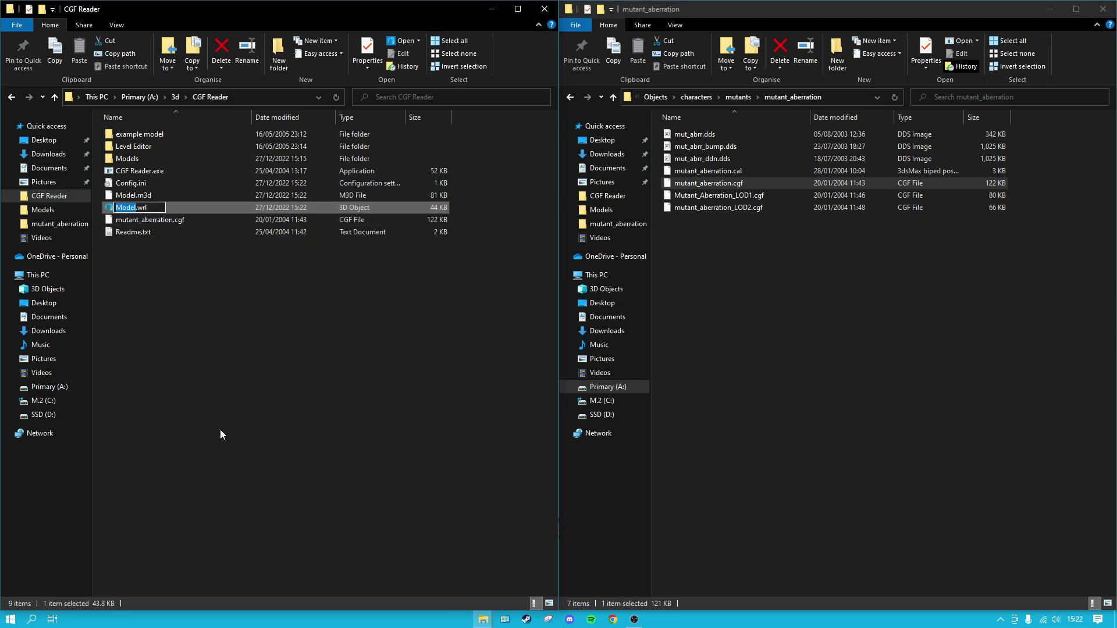
text(mutant_aberration)
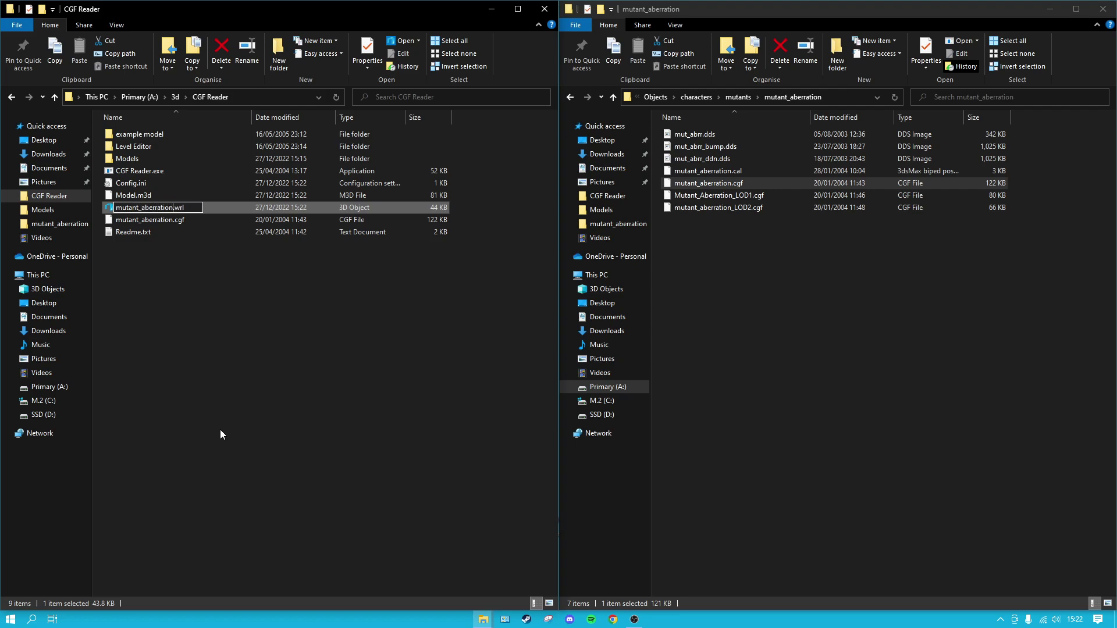
click(220, 429)
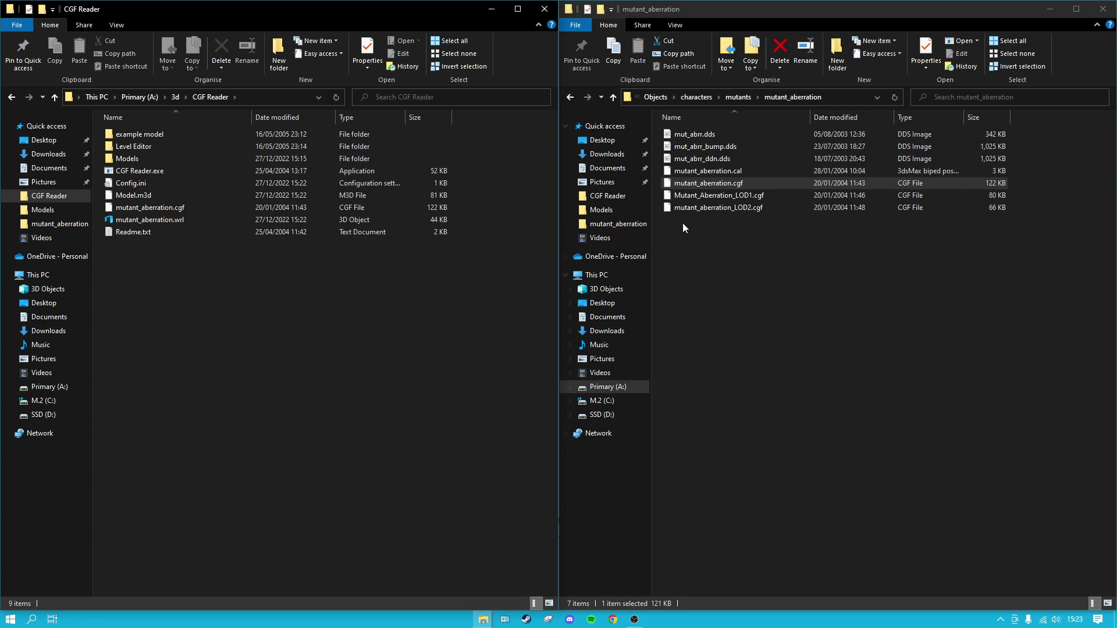
- Go up to mutants and open the mutant_screwed folder in the right window
click(735, 103)
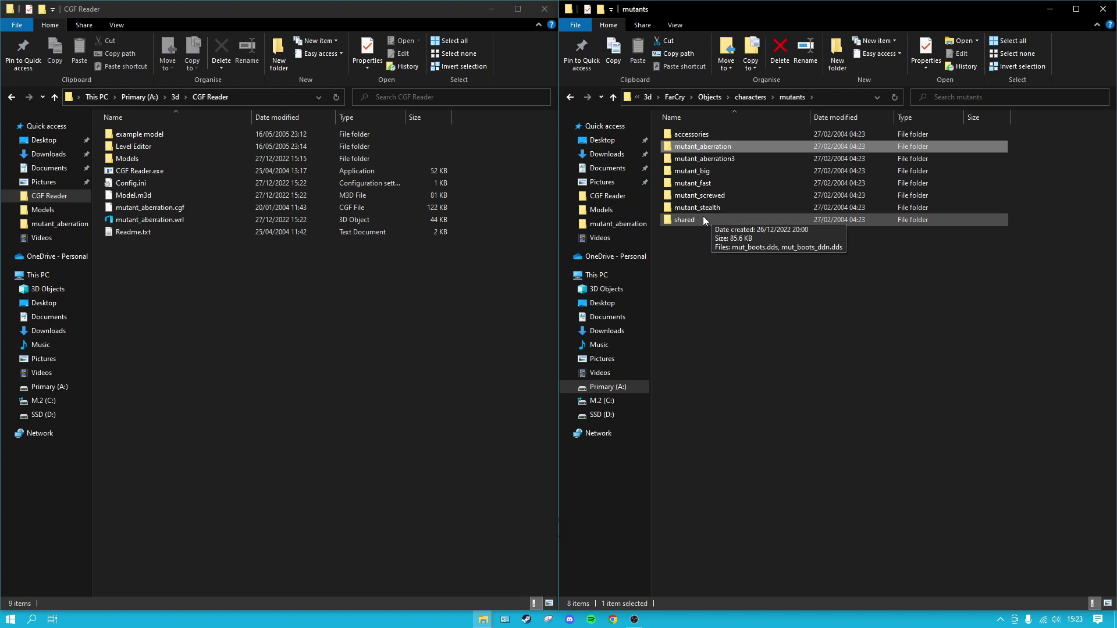
double_click(711, 195)
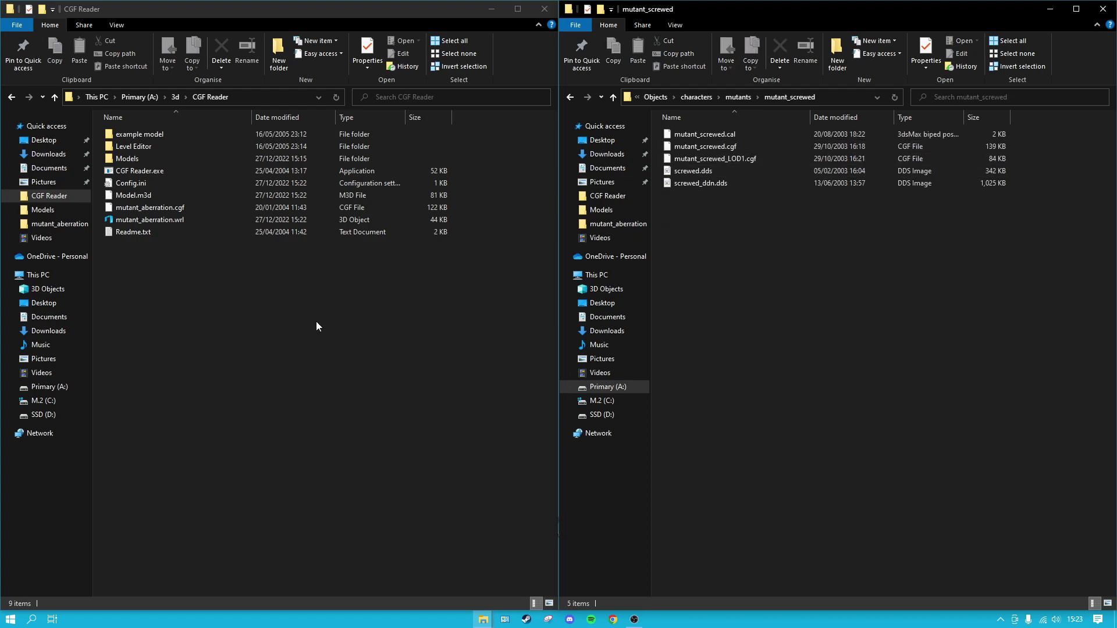
click(153, 220)
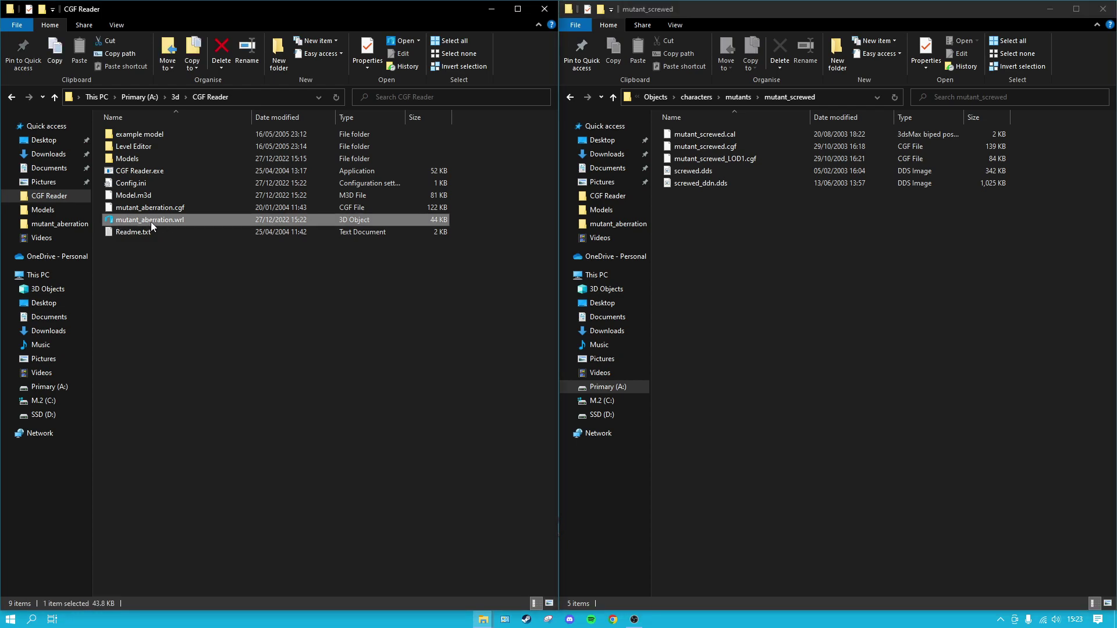
click(214, 280)
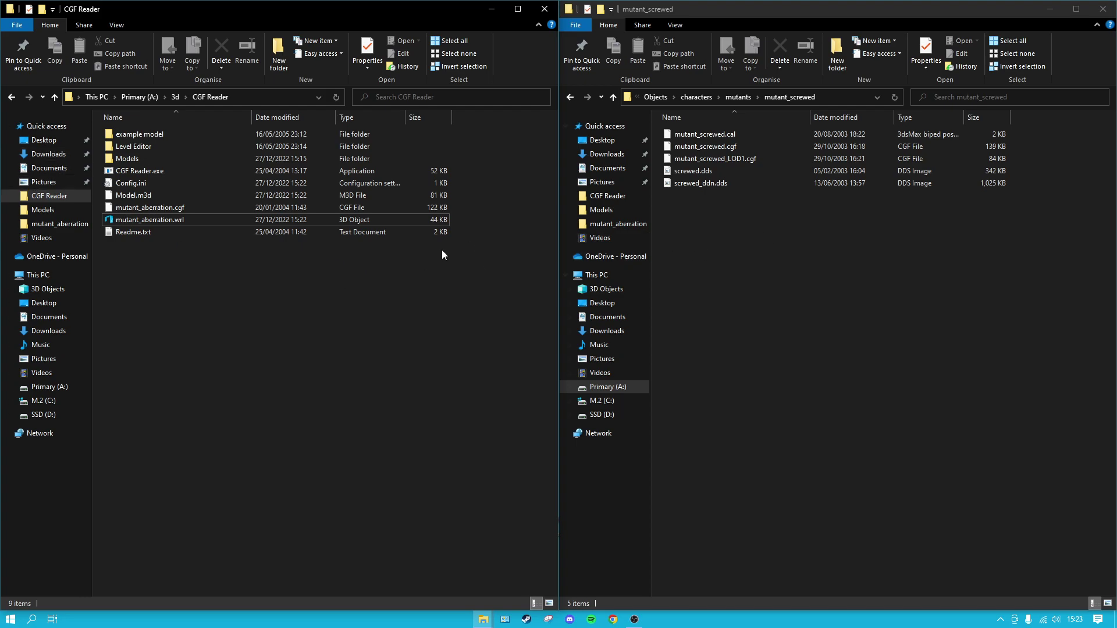
- Preview mutant_aberration.wrl in 3D Builder, then go back up to the characters folder
double_click(162, 219)
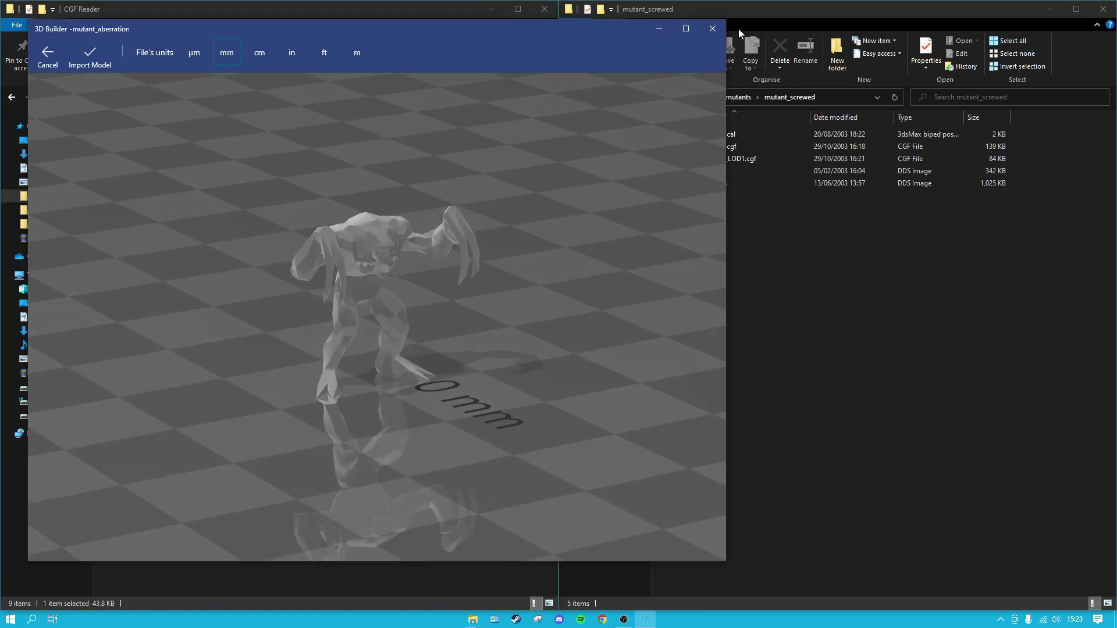
click(712, 28)
click(740, 97)
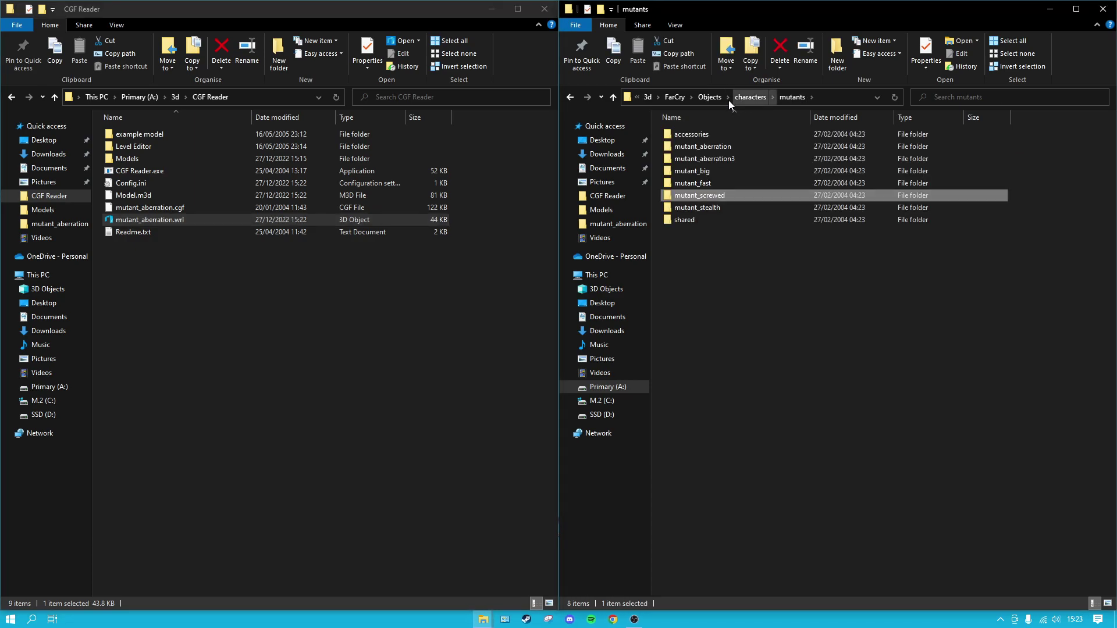
click(740, 97)
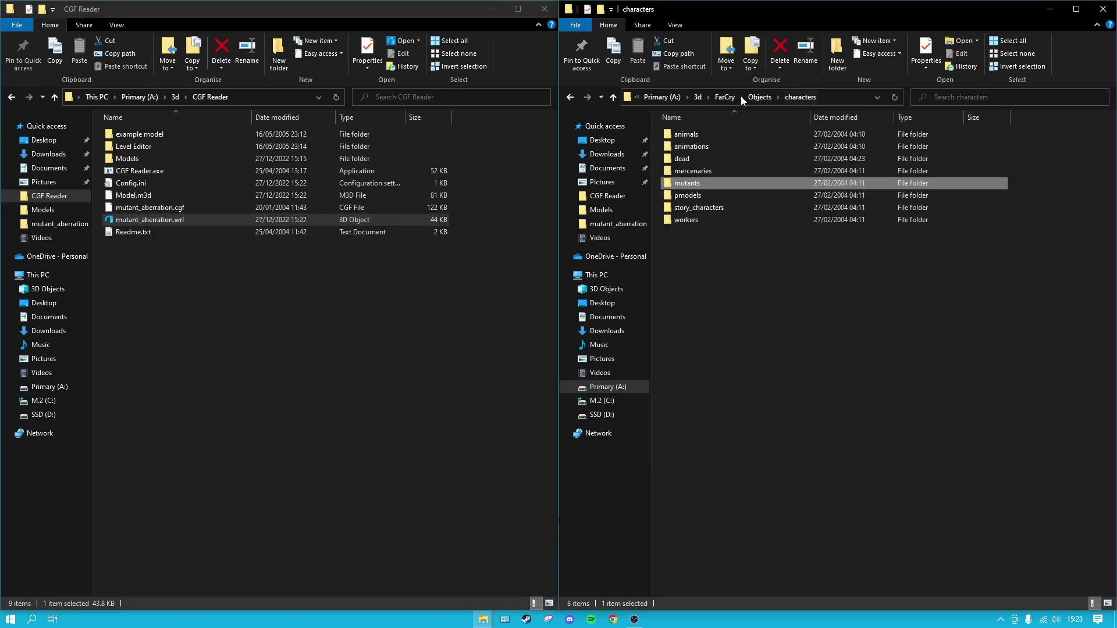
- Browse the mercenaries and story_characters folders, finishing at the FarCry folder
double_click(707, 171)
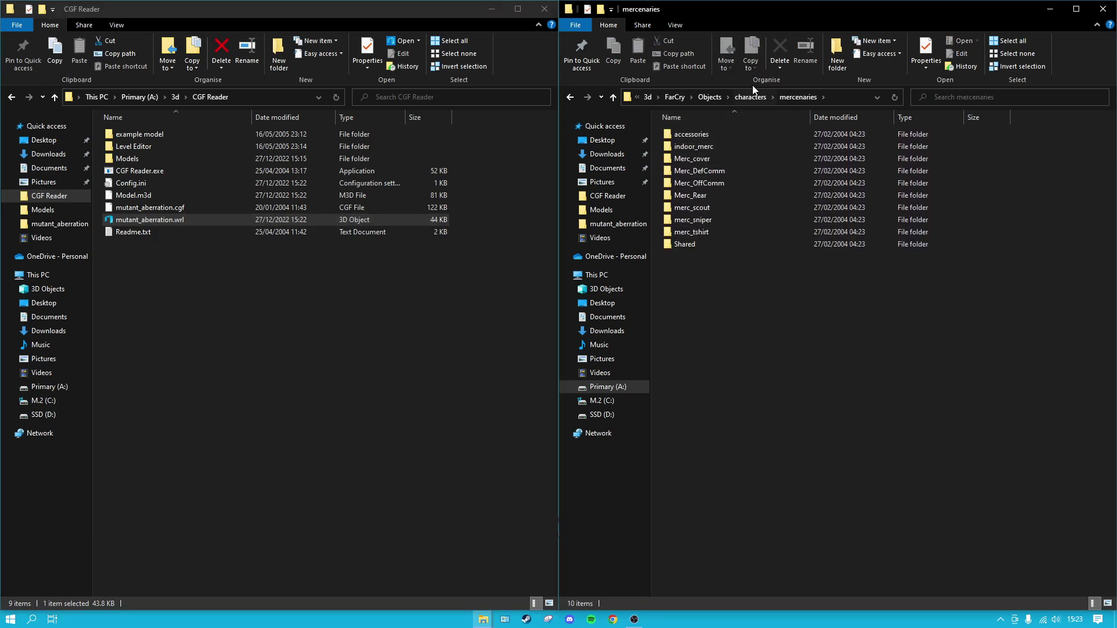
click(750, 96)
double_click(701, 207)
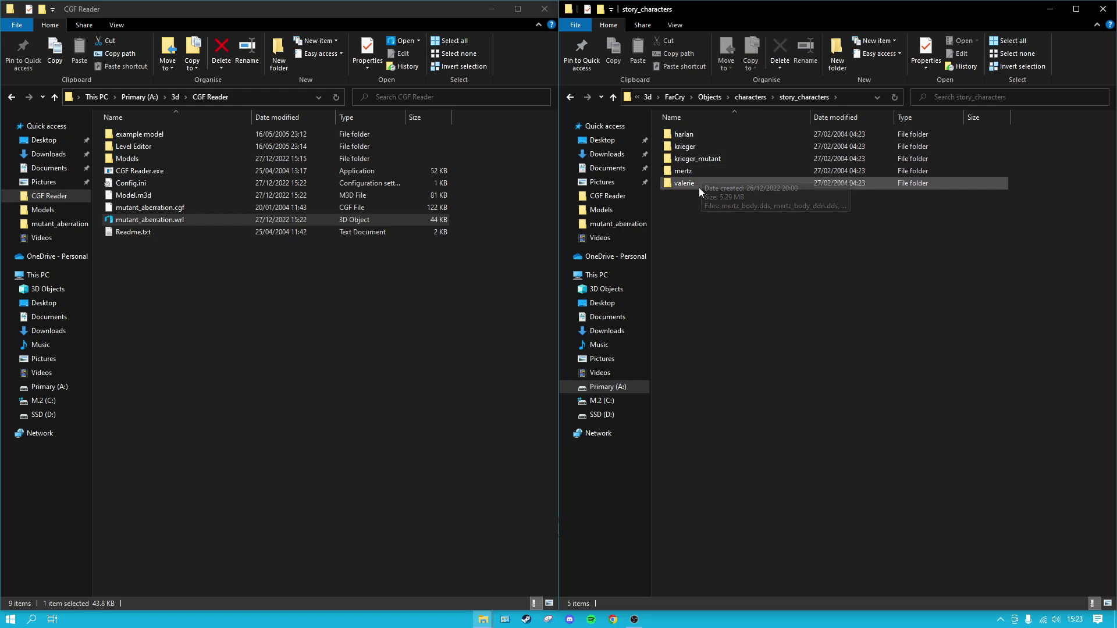
click(750, 97)
click(725, 97)
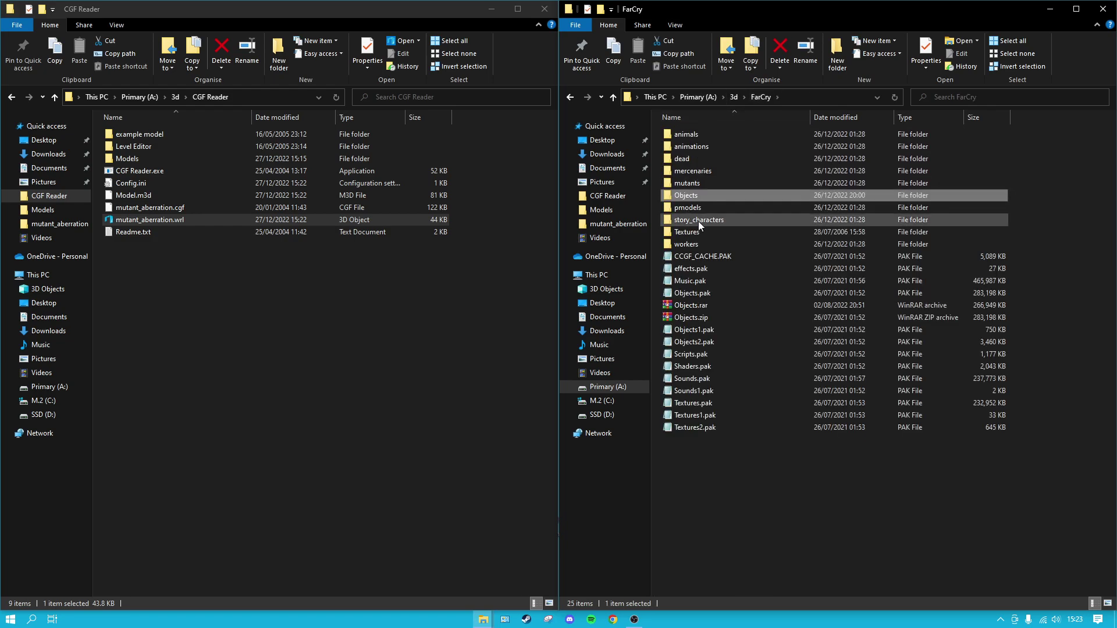
- Open the CGF Reader Models folder, preview aw50.wrl in 3D Builder, and select Harlan.wrl
double_click(137, 159)
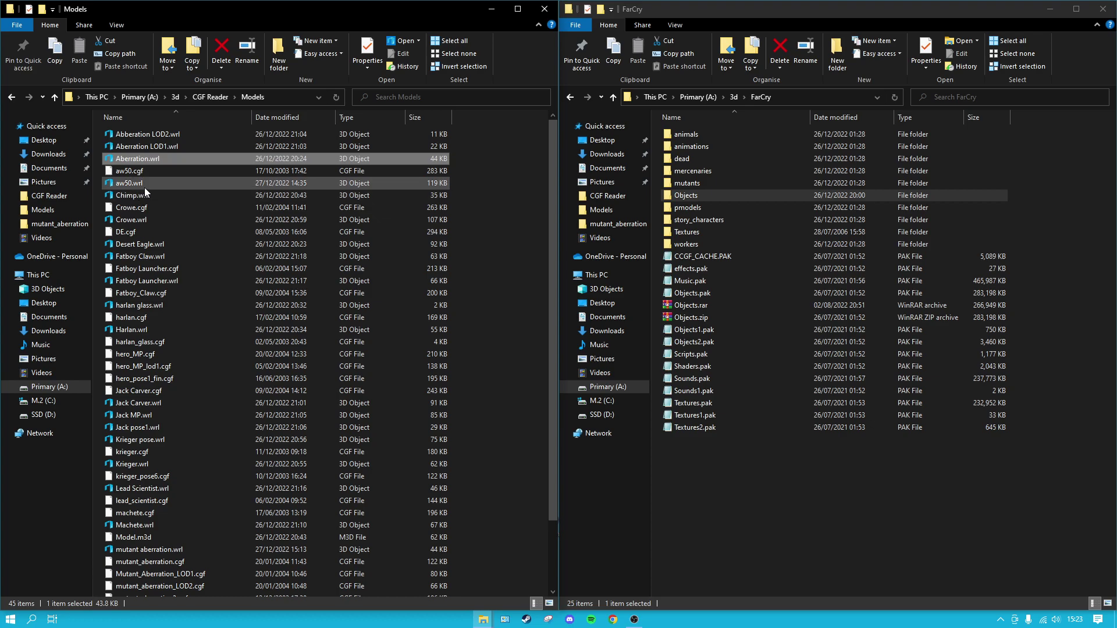
scroll(198, 389, down, 2)
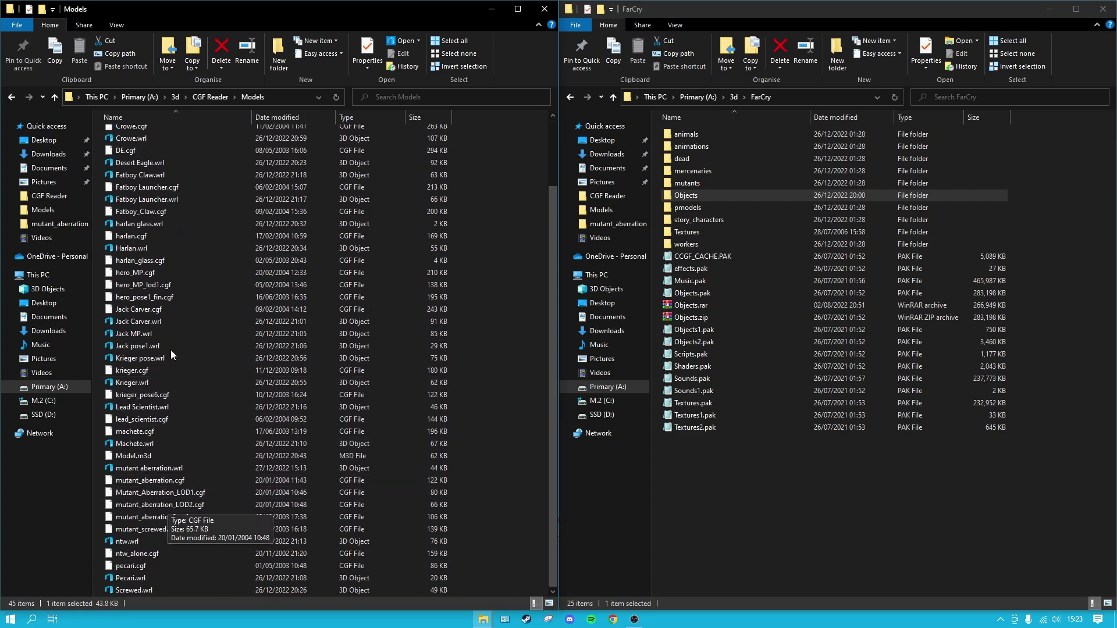
scroll(170, 351, up, 2)
double_click(145, 182)
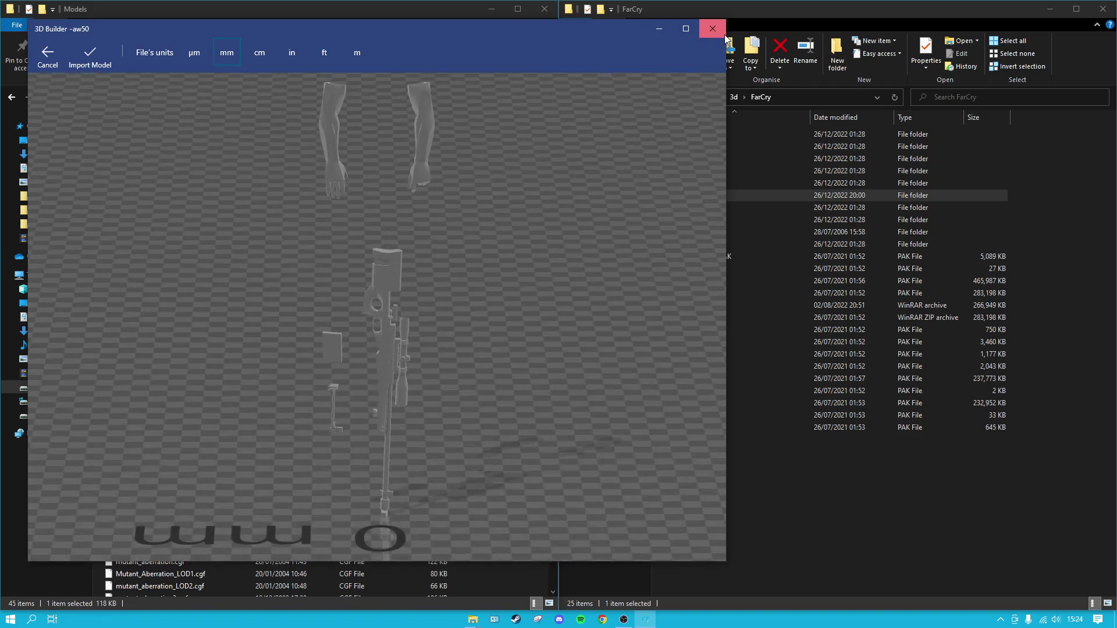
click(712, 29)
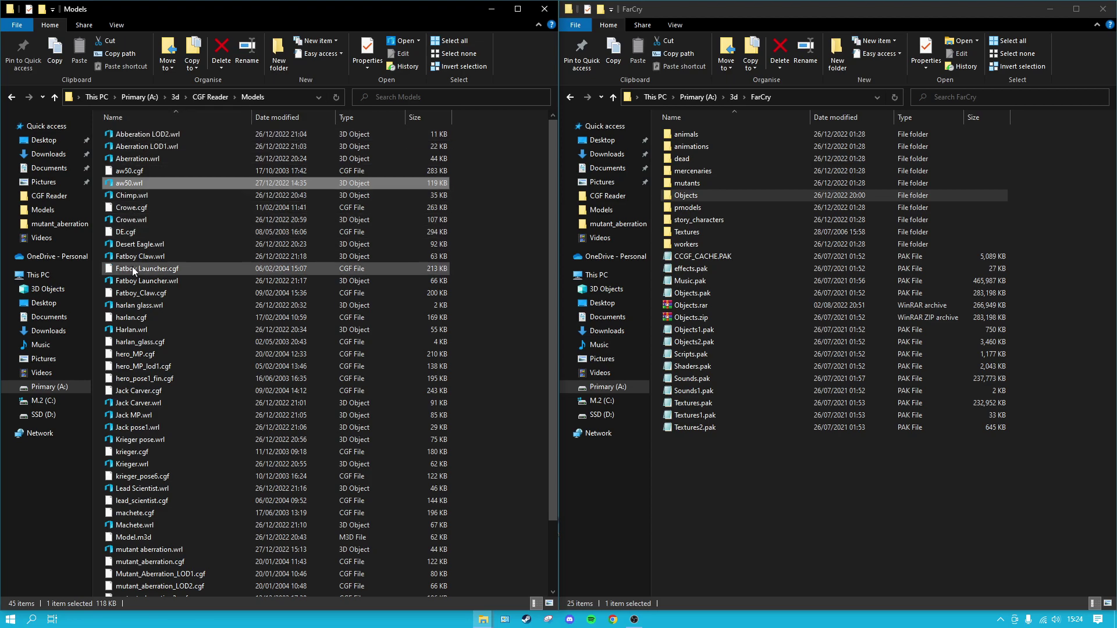
click(125, 329)
- Inspect Harlan.wrl in 3D Builder, then return to the nine-item CGF Reader folder
double_click(126, 329)
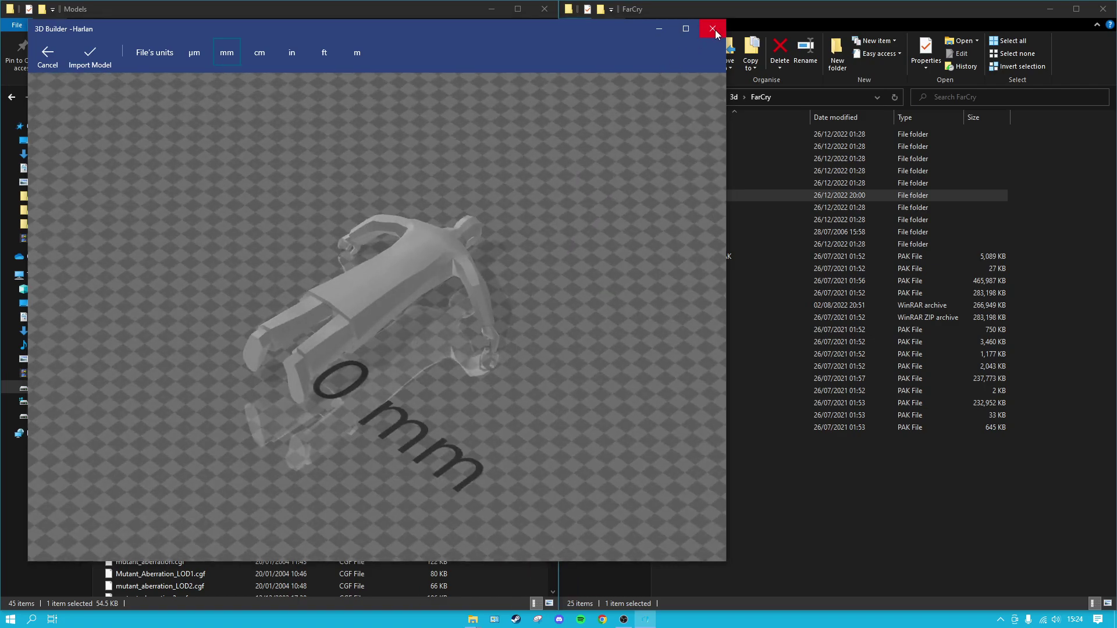
click(712, 28)
scroll(233, 425, down, 2)
scroll(213, 465, up, 2)
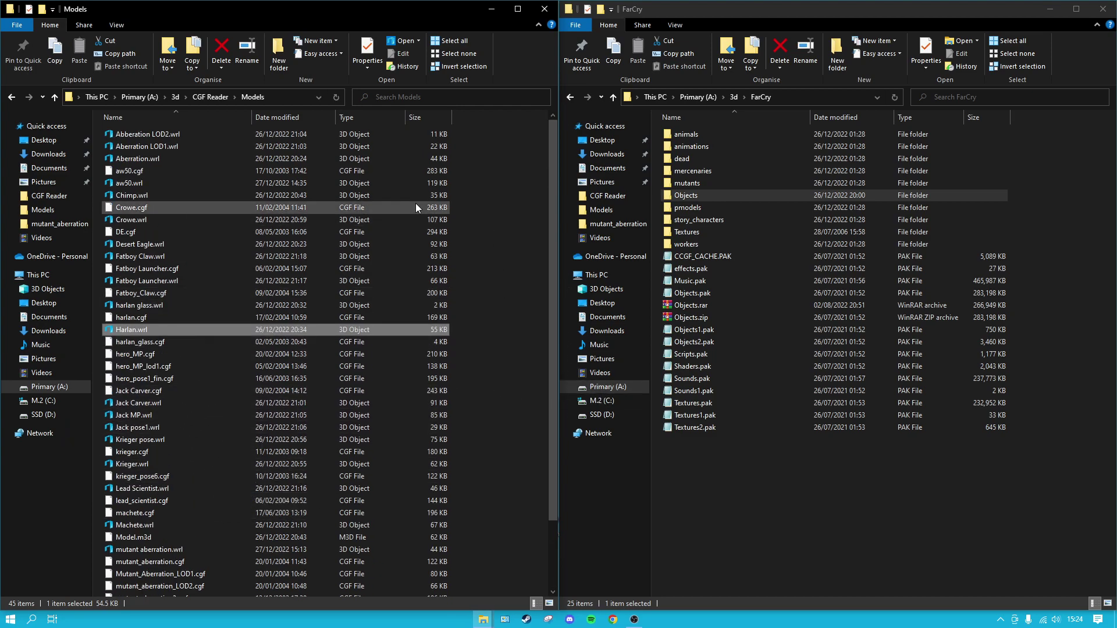
click(207, 98)
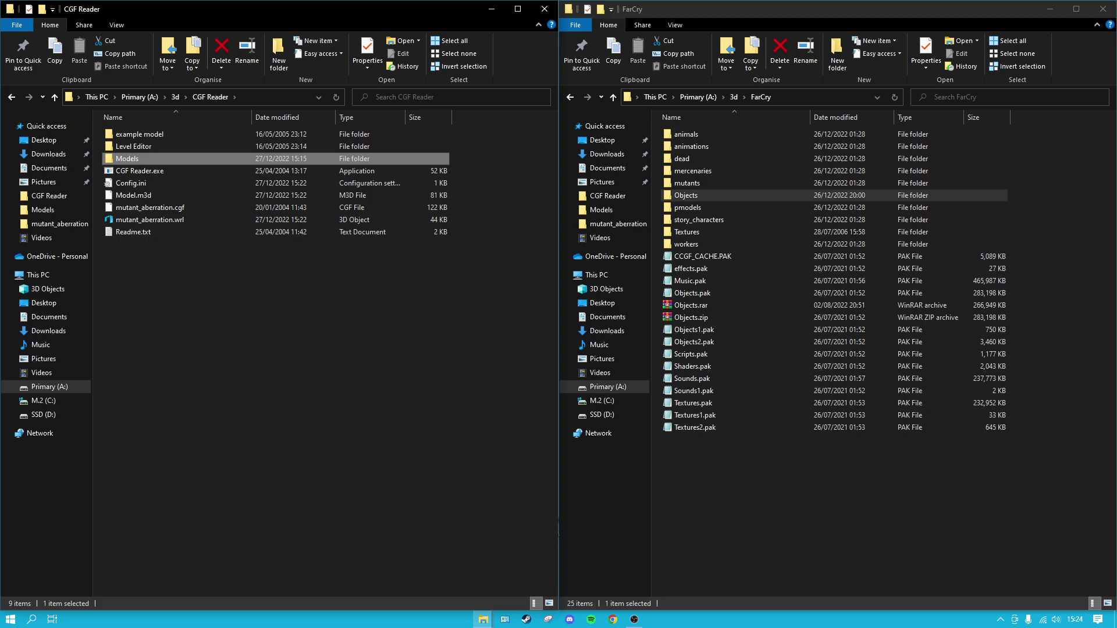